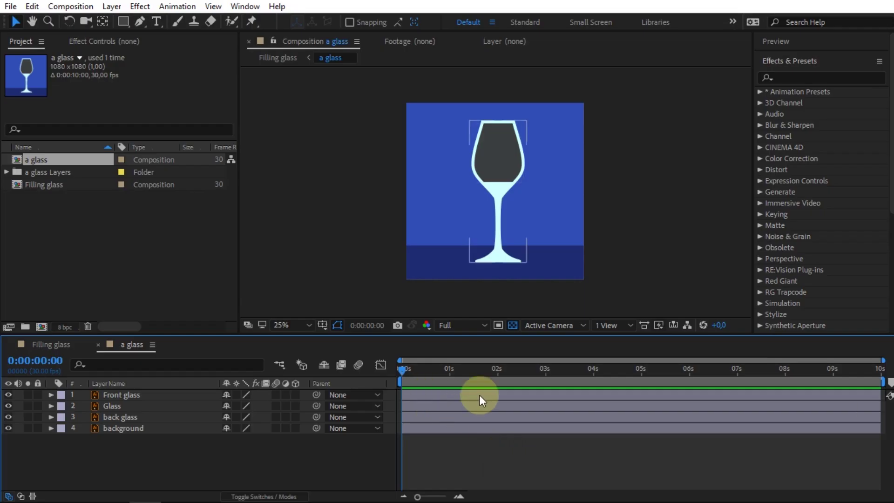
Hide Front glass and Glass, set back glass Opacity to 25%, then show Glass again
click(128, 396)
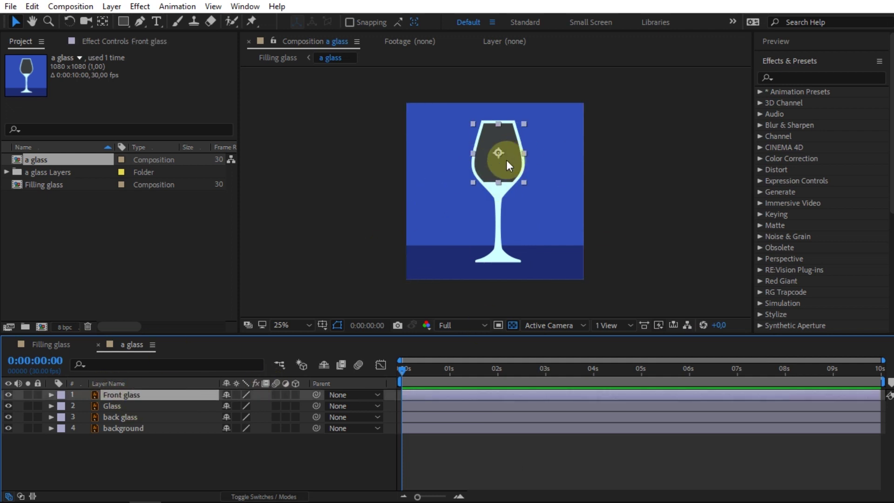
click(8, 395)
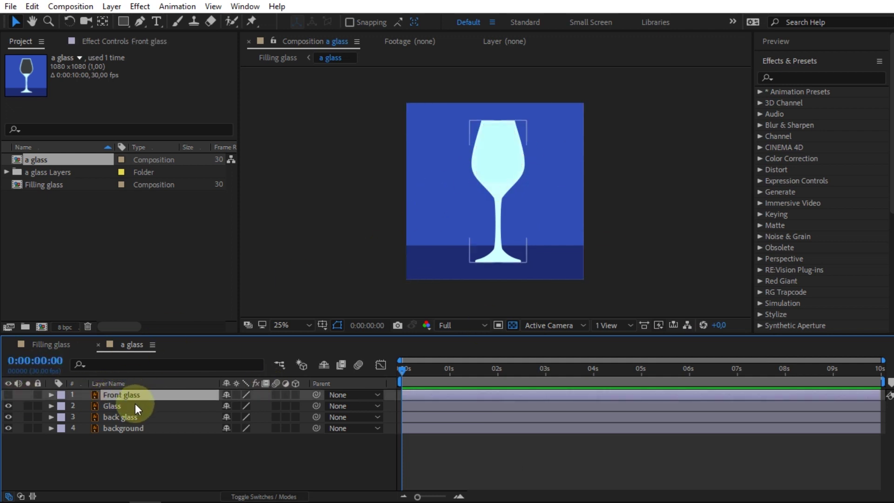
click(108, 407)
click(9, 405)
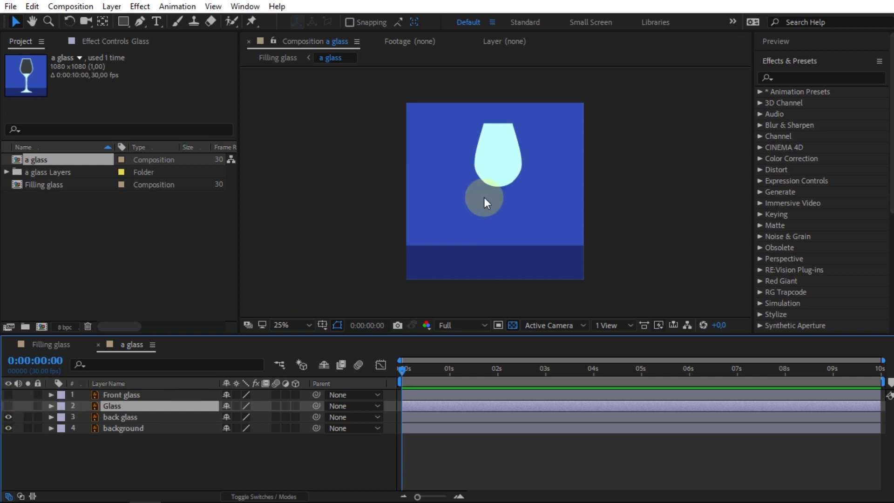
click(135, 416)
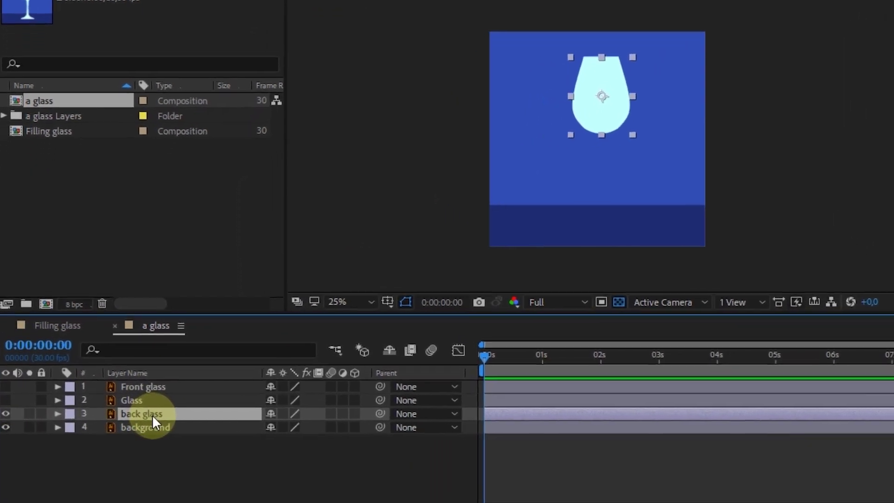
key(t)
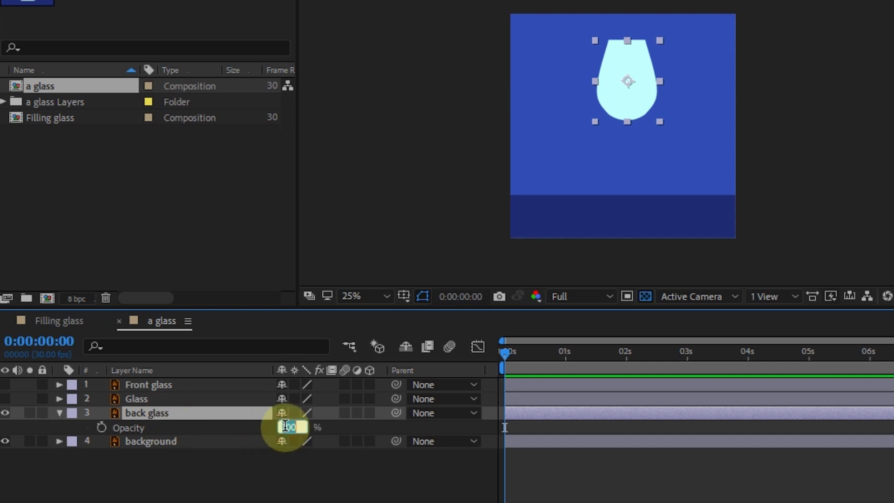
text(25)
click(340, 432)
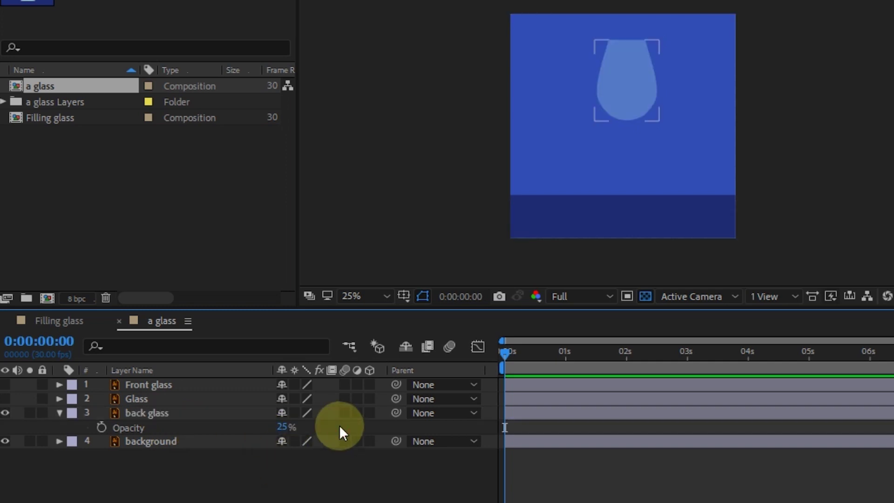
click(5, 398)
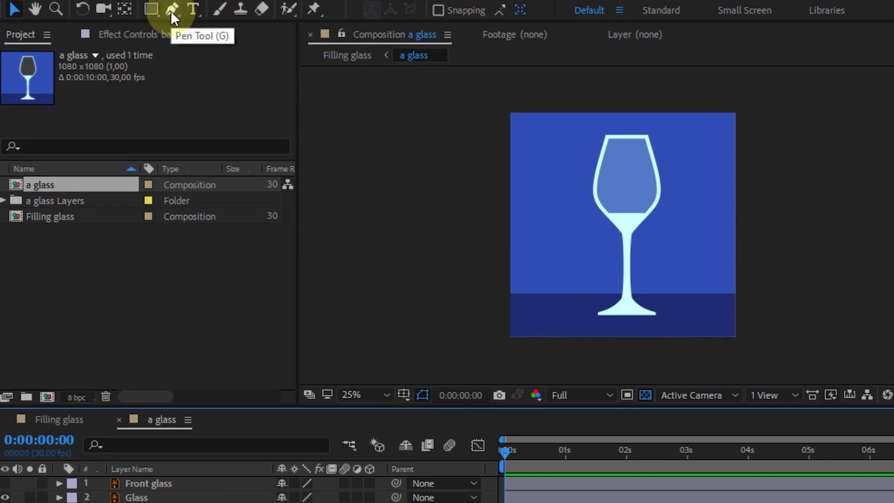
Draw a two-point vertical pen path from above the frame down into the glass bowl
click(173, 11)
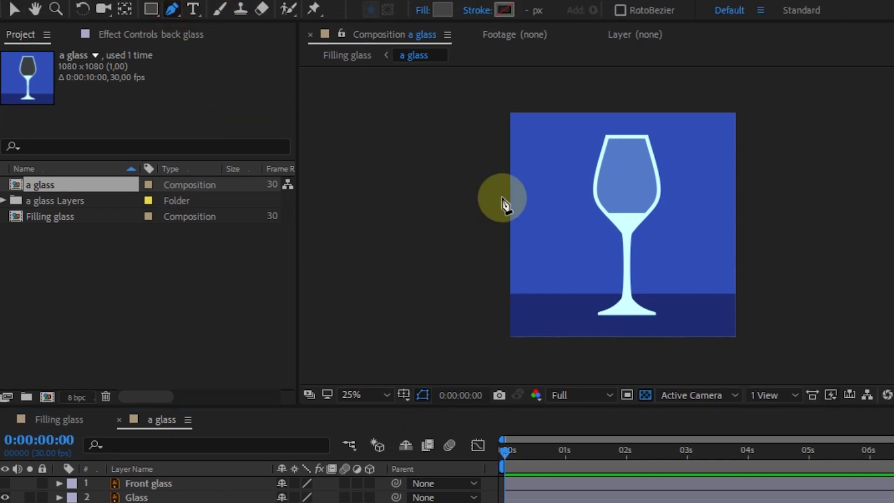
click(627, 101)
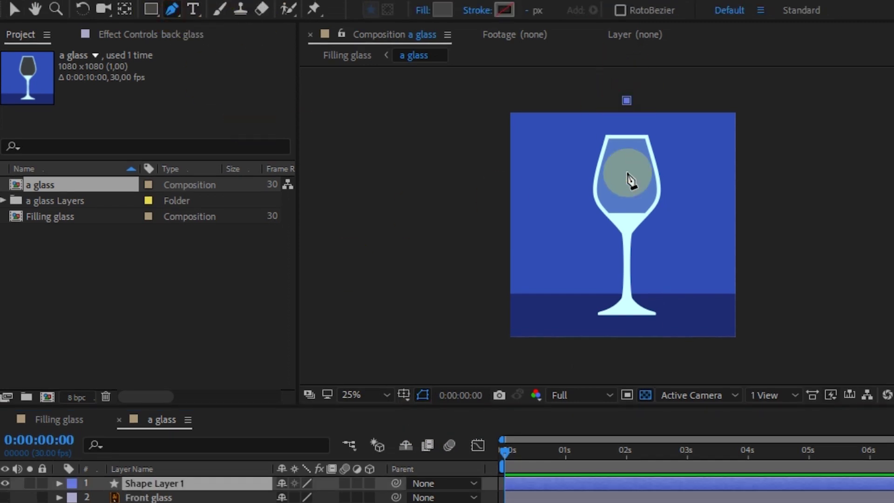
click(626, 214)
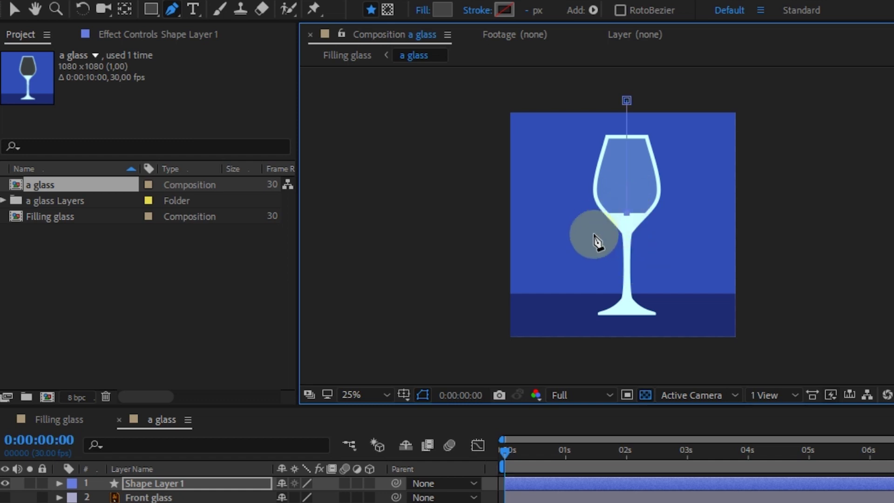
Give the pour path no fill and a red stroke colour
click(421, 11)
click(484, 258)
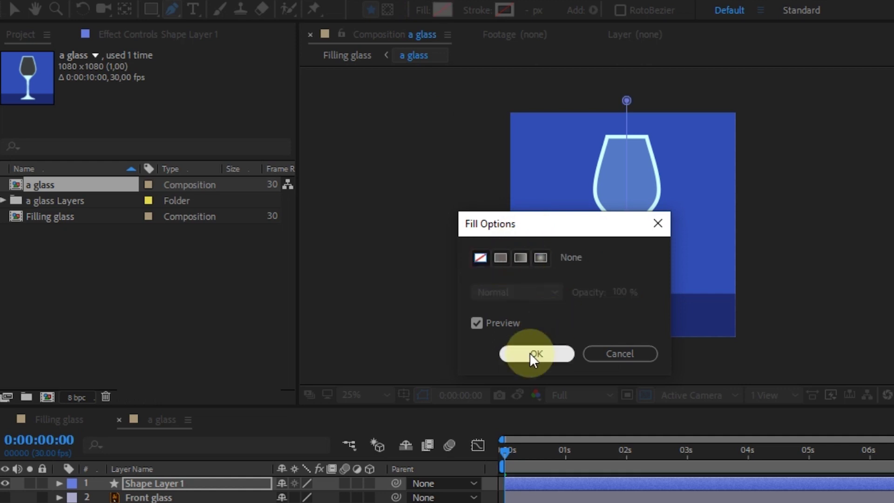
click(530, 352)
click(502, 10)
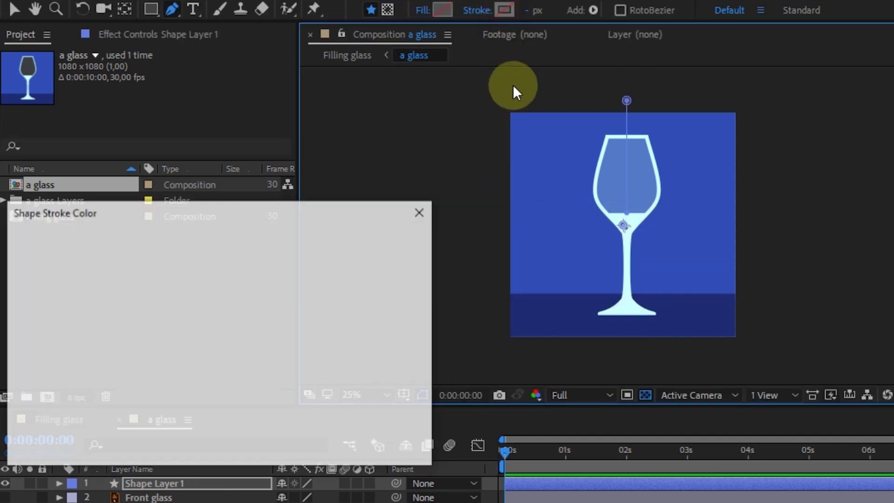
mouse_move(196, 281)
mouse_down()
mouse_move(194, 301)
mouse_move(177, 285)
mouse_up()
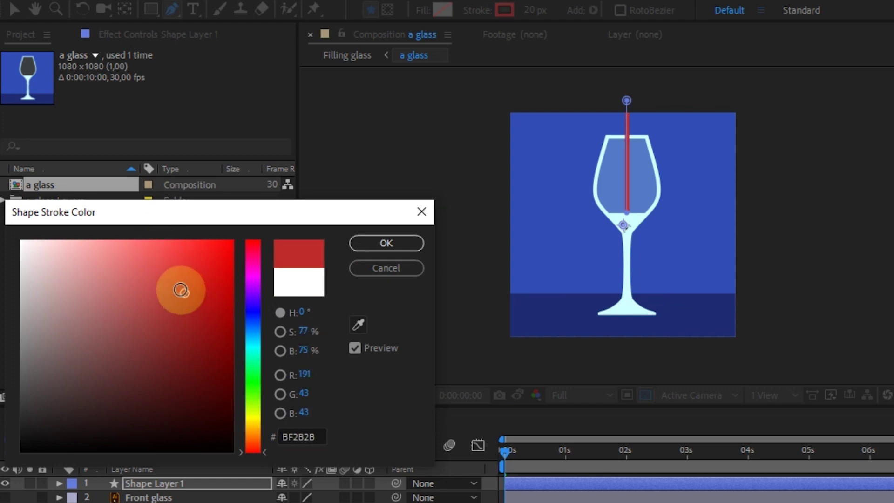
click(379, 243)
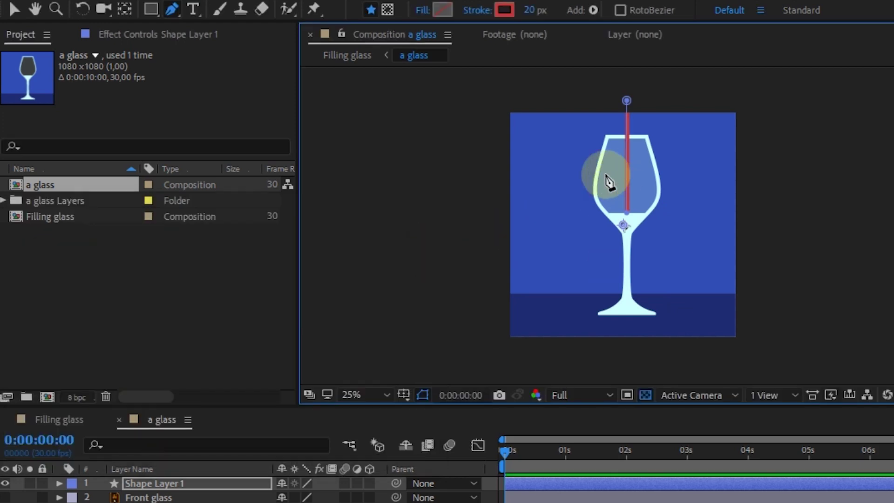
Rename the new shape layer to 'Water pour'
scroll(638, 171, up, 2)
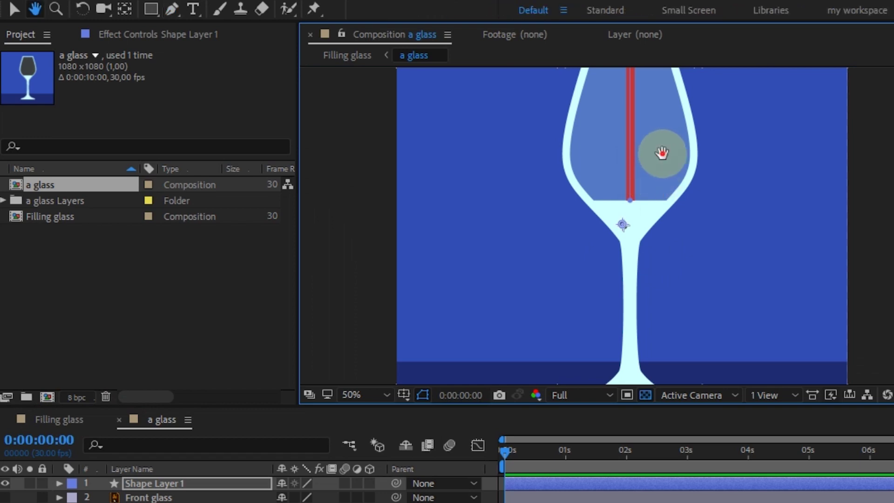
scroll(652, 275, up, 3)
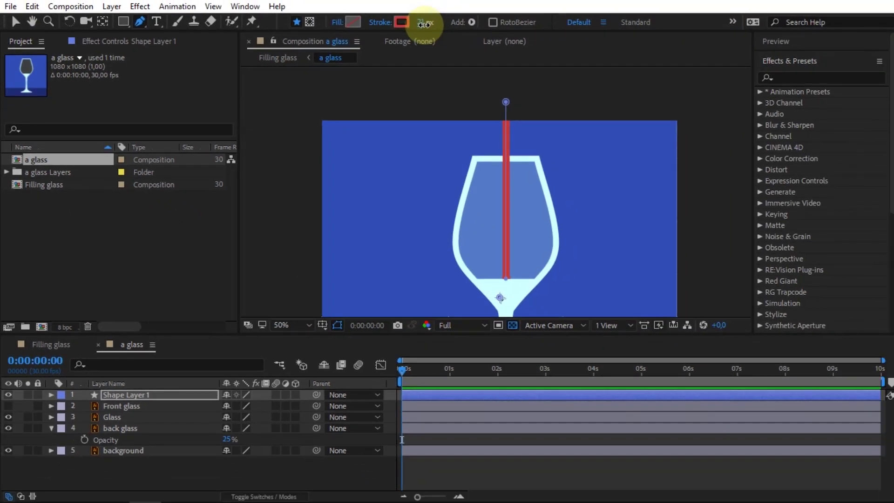
click(139, 395)
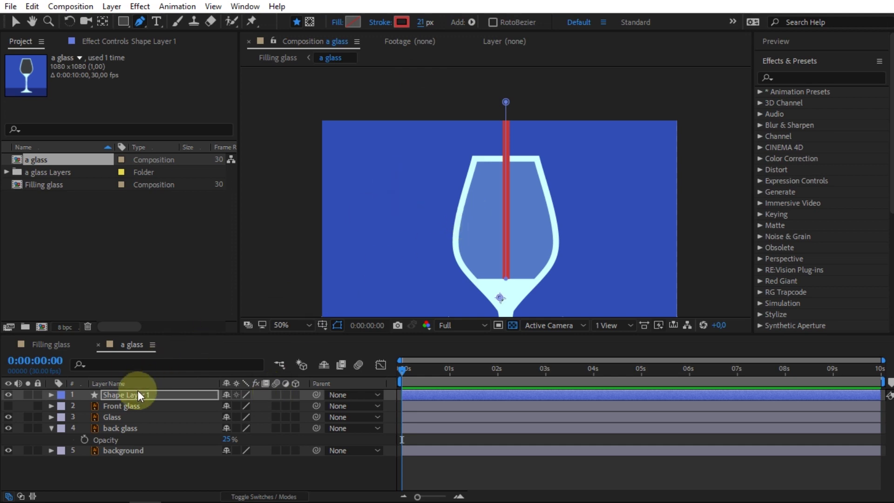
right_click(130, 395)
click(299, 126)
text(Water pour)
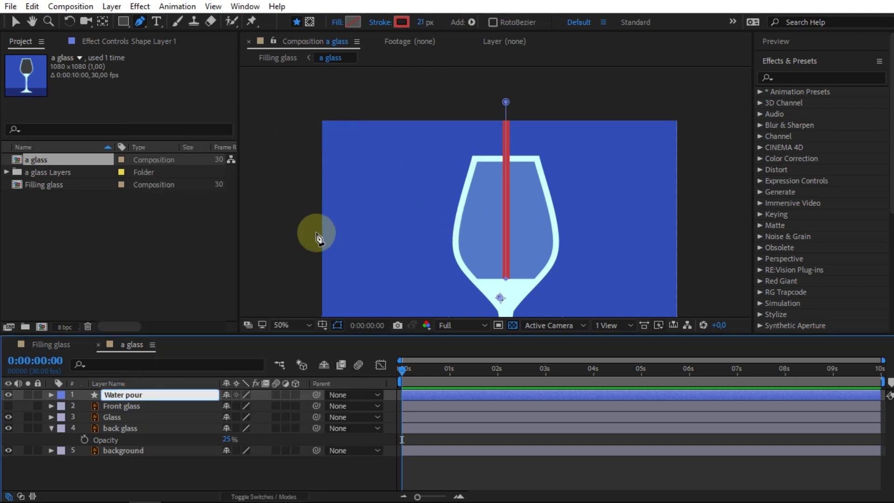
key(Return)
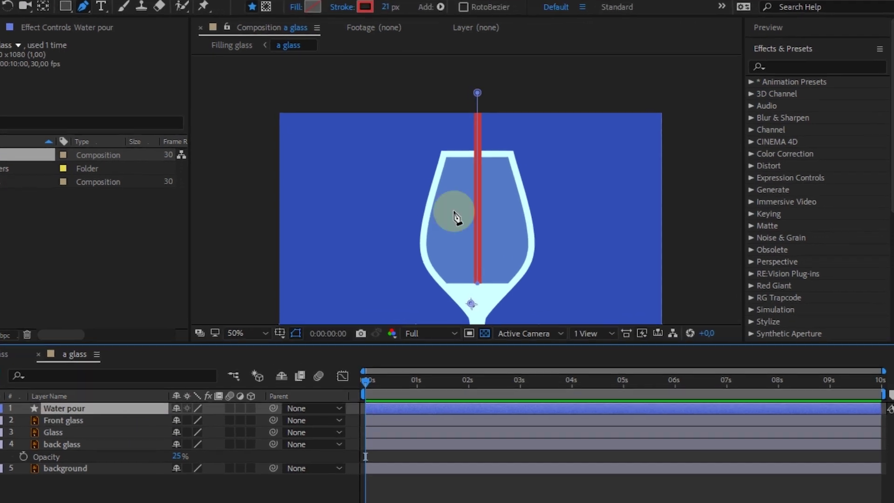
Find Wave Warp in Effects & Presets and apply it to the Water pour layer
click(832, 69)
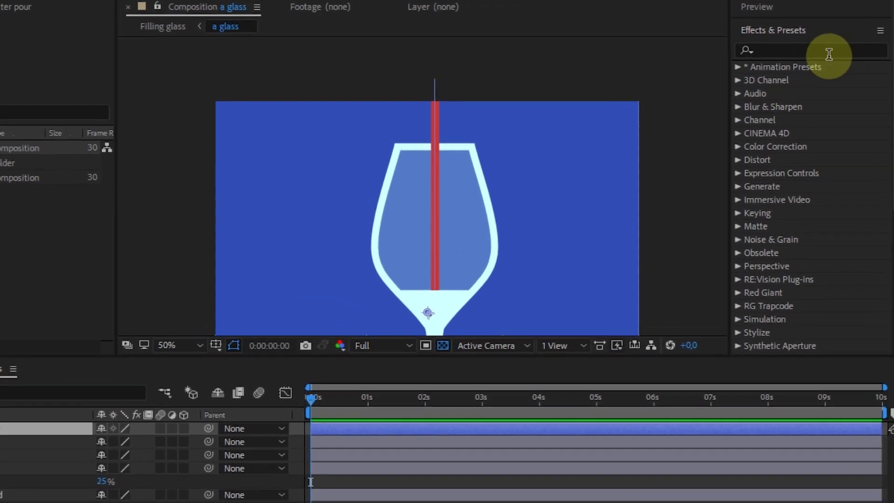
text(w)
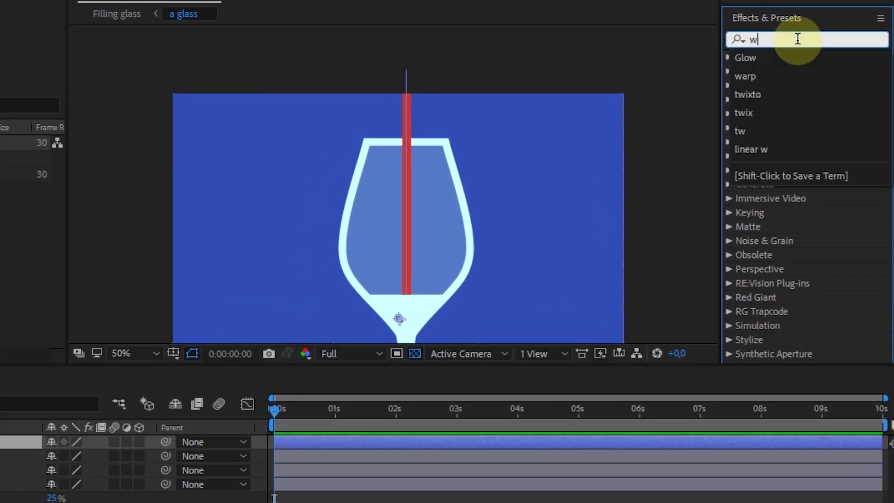
text(ave)
click(769, 71)
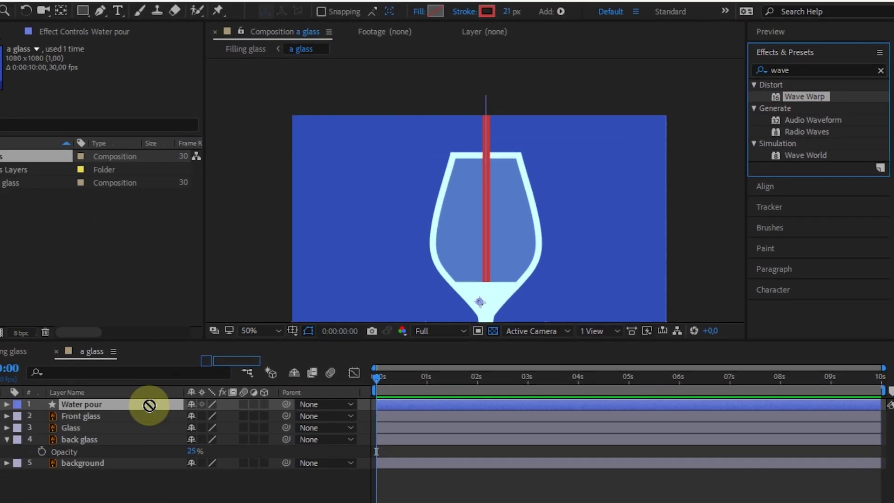
drag(778, 68, 171, 403)
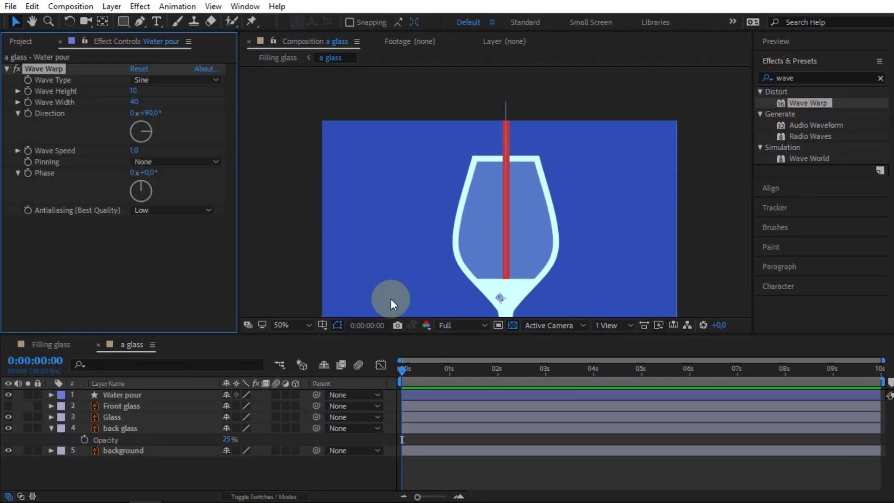
Adjust the wave direction angle and set Wave Height 5 and Wave Width 150
mouse_move(140, 119)
mouse_down()
mouse_move(152, 126)
mouse_move(141, 144)
mouse_up()
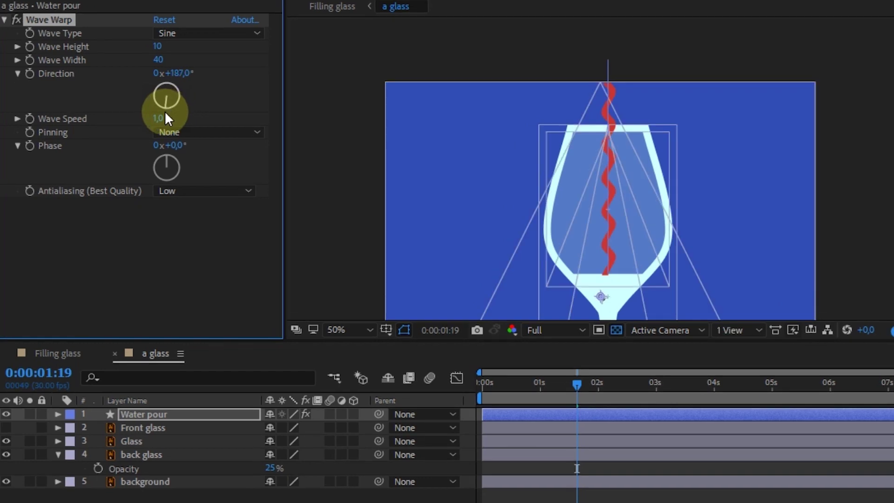
drag(166, 112, 165, 111)
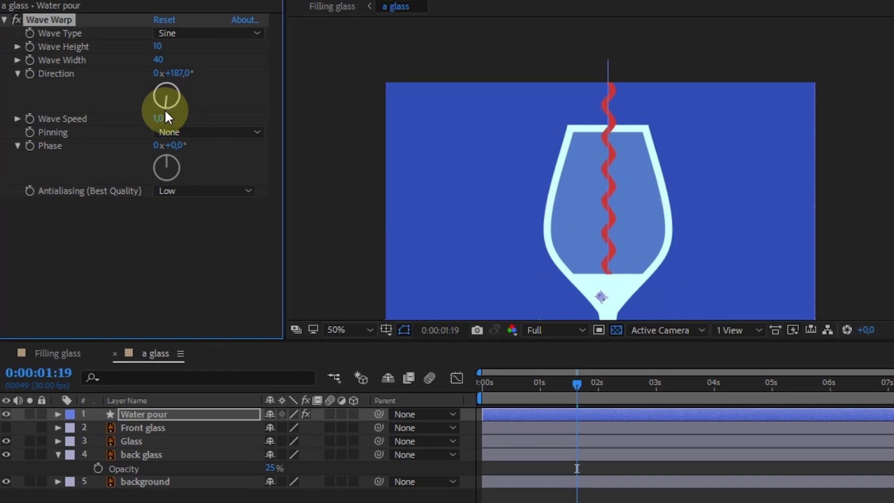
click(162, 46)
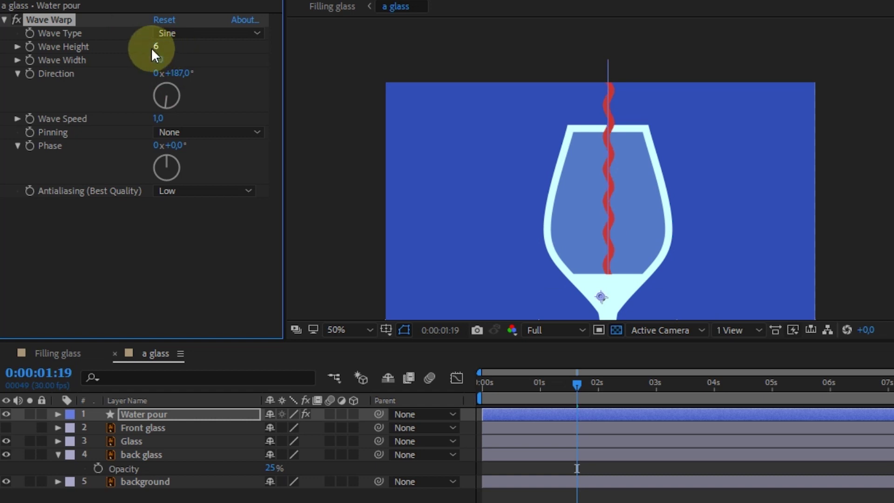
click(160, 47)
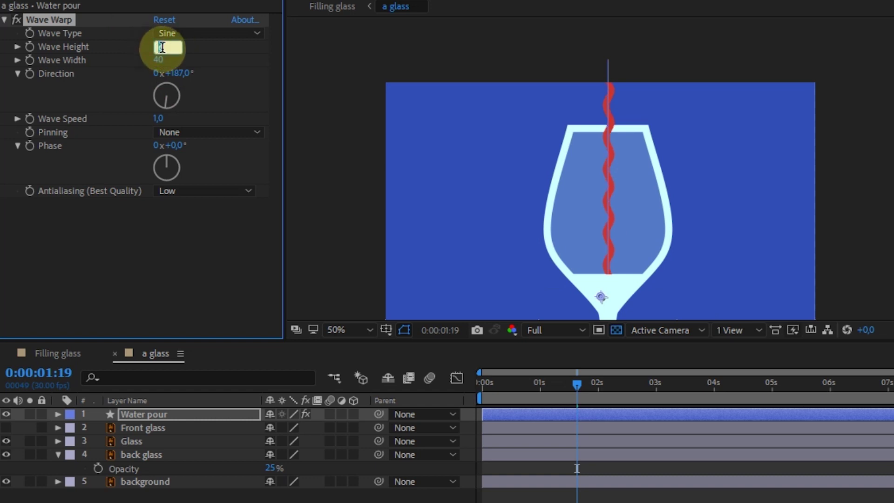
text(5)
click(163, 57)
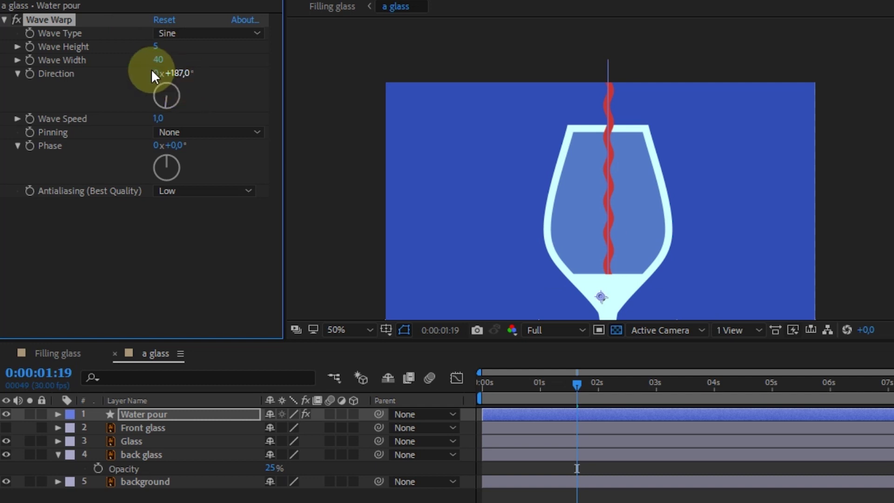
text(150)
key(Return)
Set preview resolution to Quarter and scrub from about one second to preview the wavy pour
drag(563, 379, 576, 353)
click(551, 289)
click(553, 378)
click(551, 348)
drag(552, 345, 628, 344)
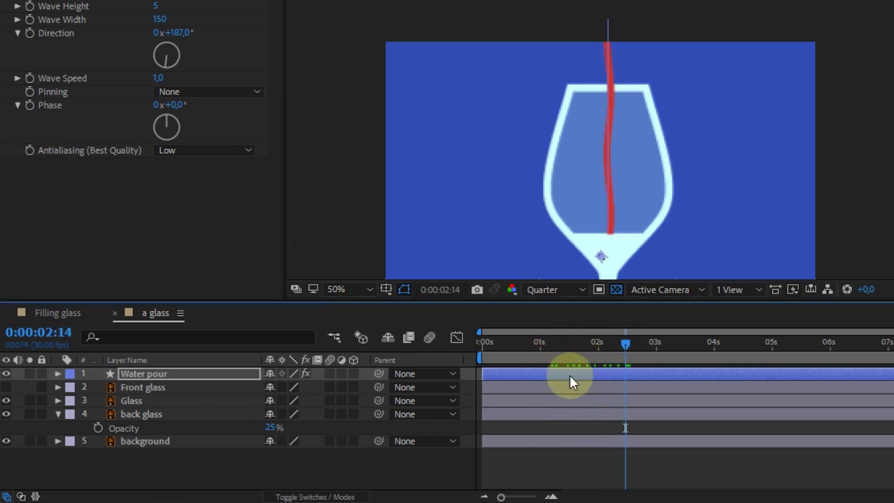
Add Trim Paths to Water pour and set its End to 0% at 1 second
click(58, 373)
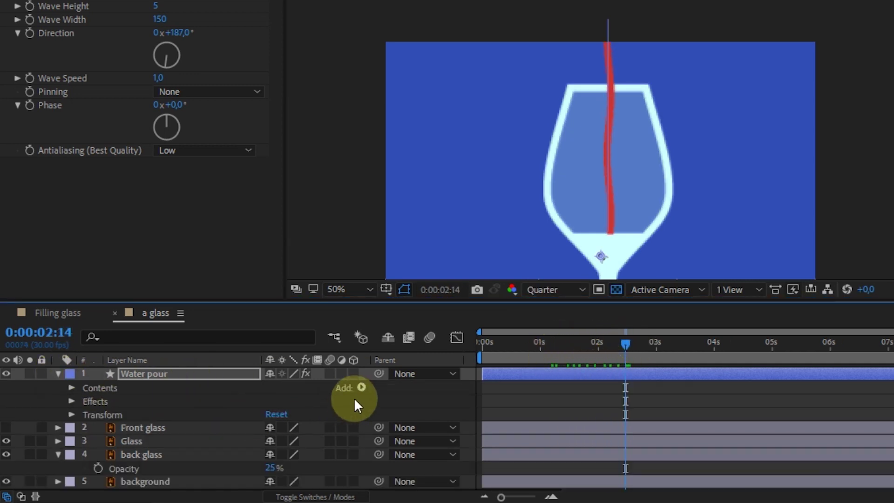
click(362, 388)
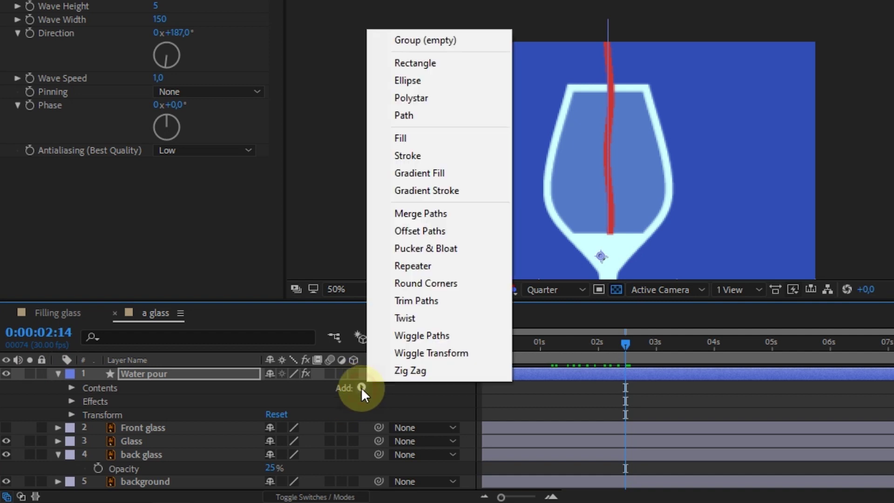
click(402, 302)
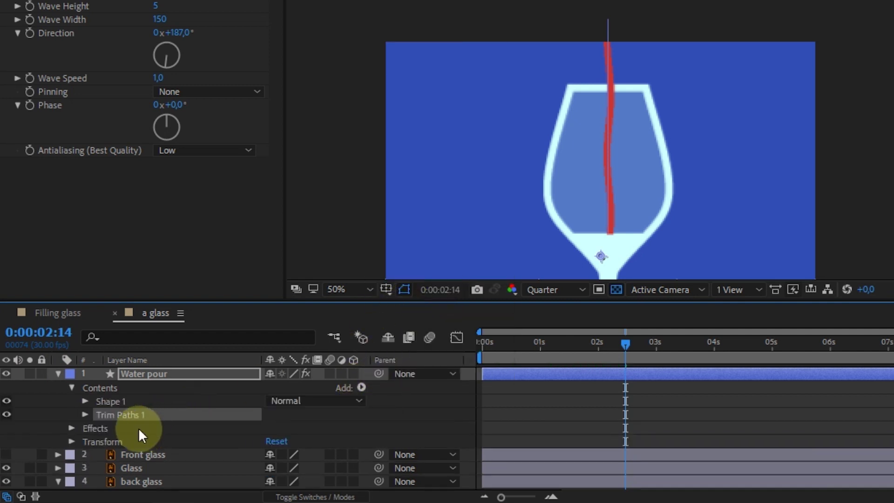
click(84, 414)
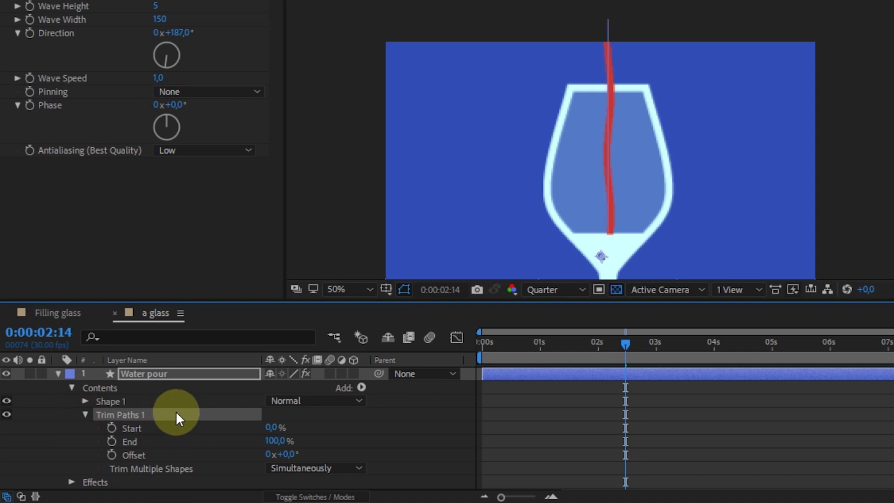
scroll(175, 411, down, 1)
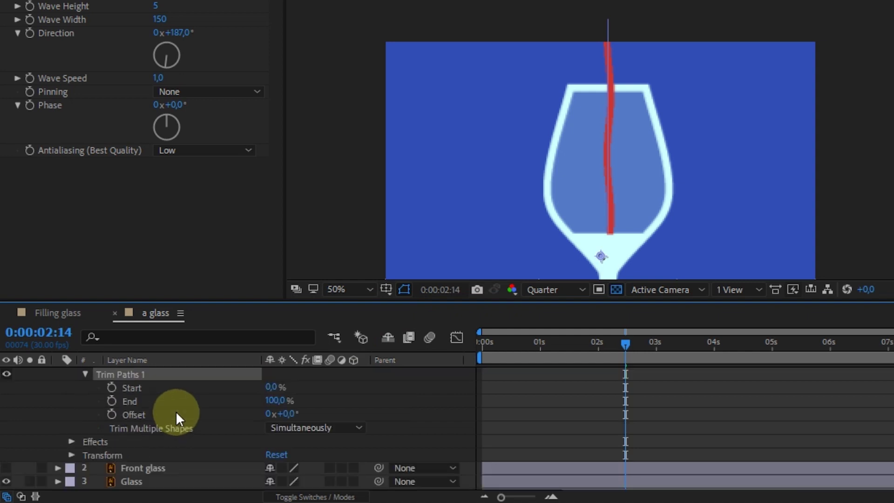
click(539, 347)
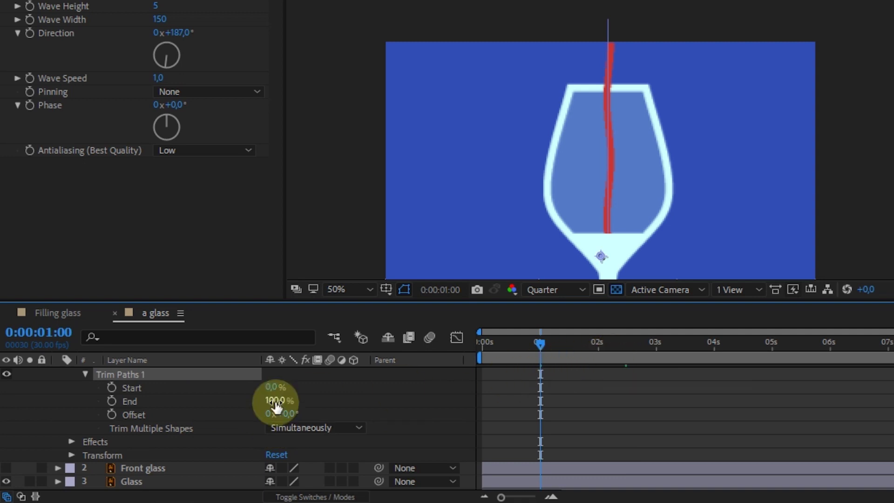
drag(278, 405, 196, 405)
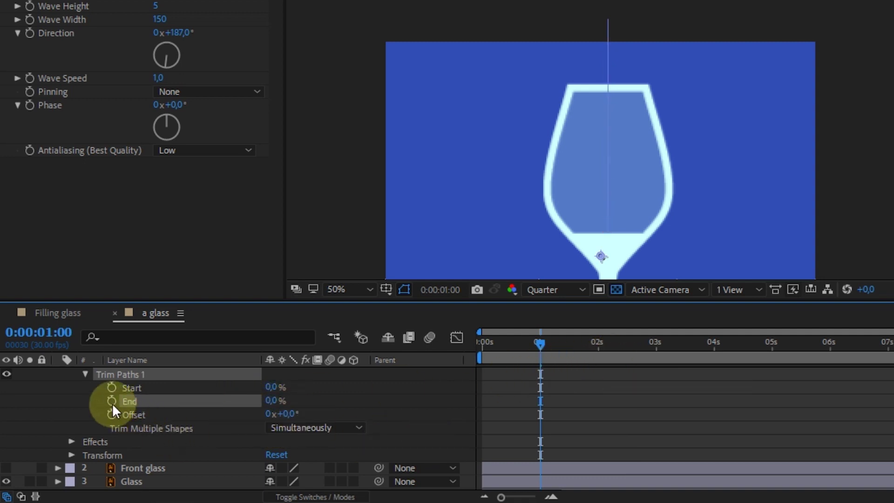
At 2:11, keyframe trim End to 100%, undoing an accidental Start change
drag(540, 342, 555, 344)
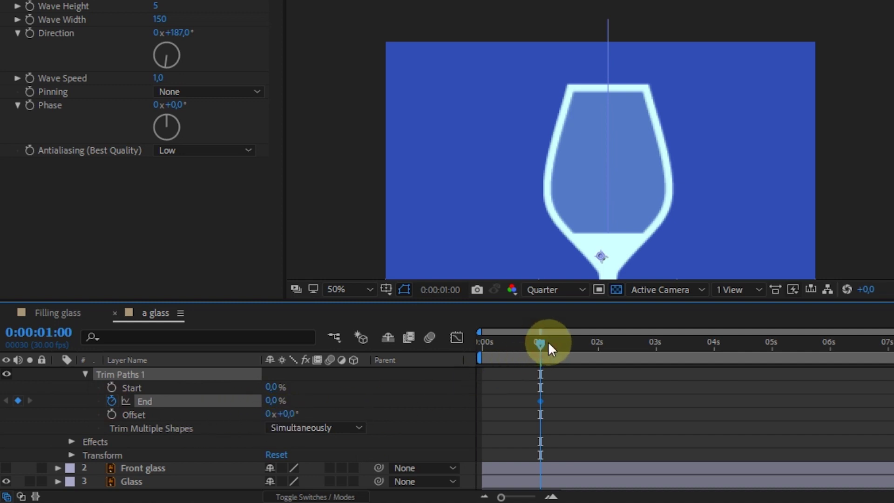
drag(629, 358, 627, 359)
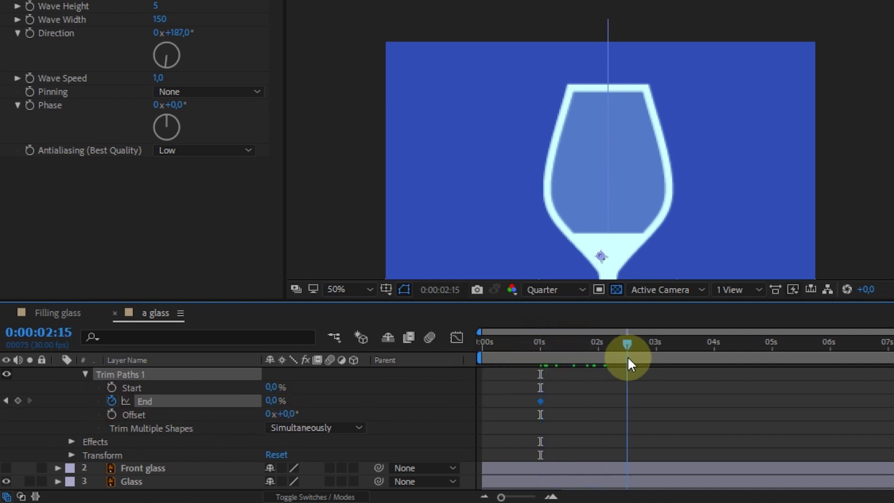
drag(602, 354, 619, 359)
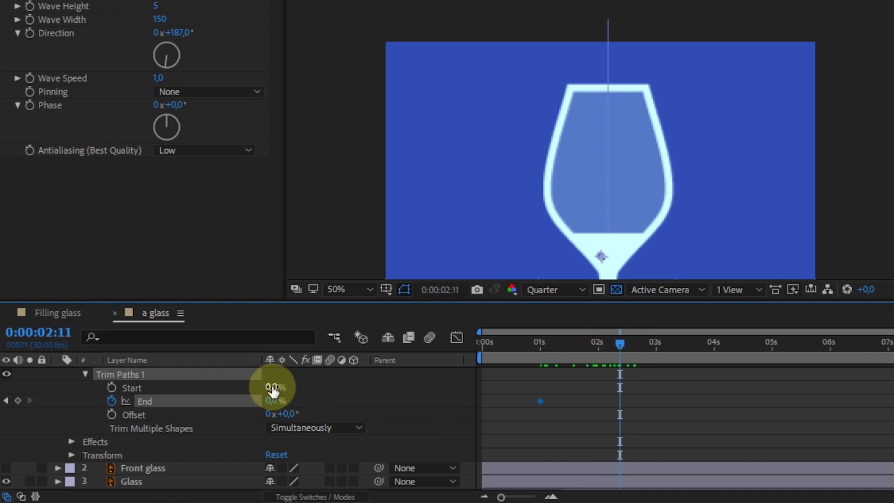
drag(275, 390, 368, 384)
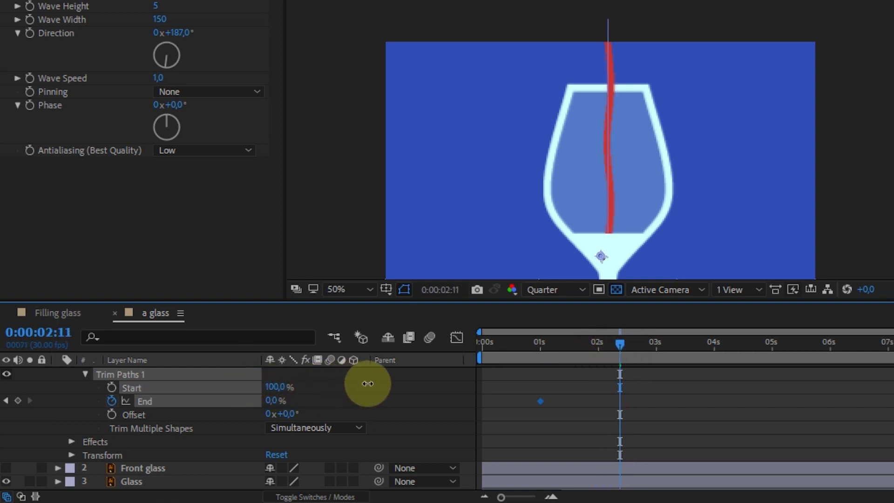
click(682, 427)
key(ctrl+z)
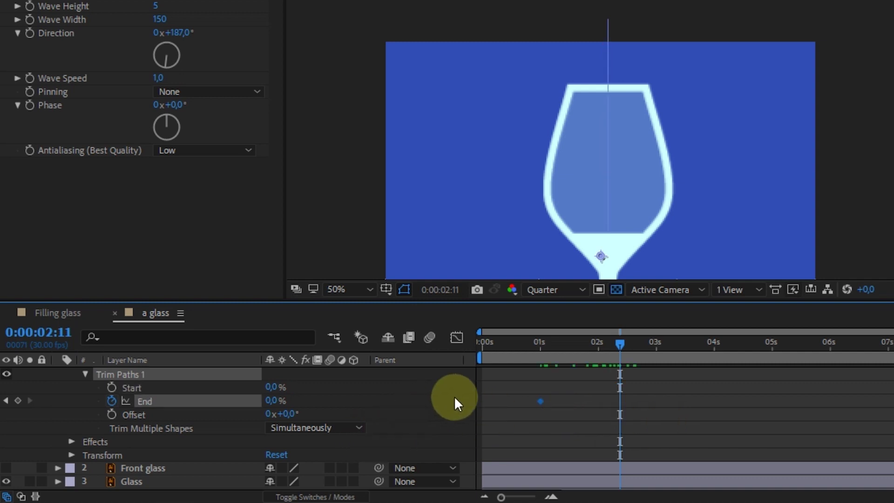
drag(274, 405, 367, 403)
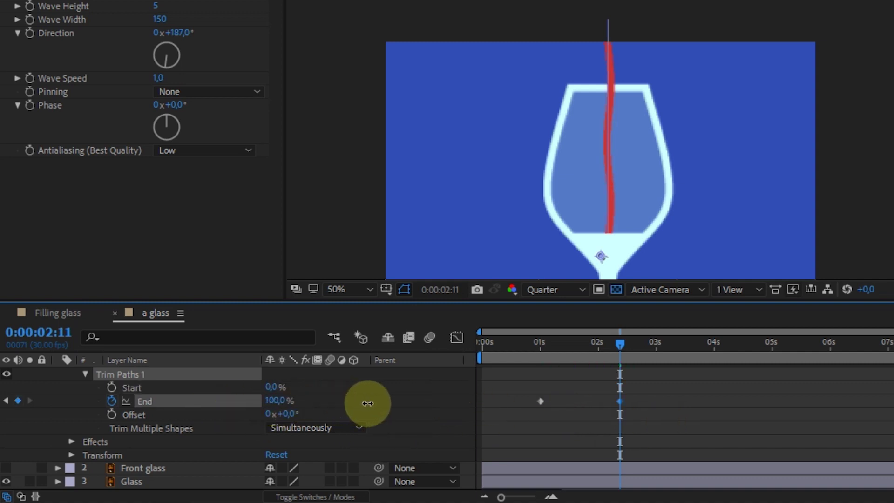
click(620, 400)
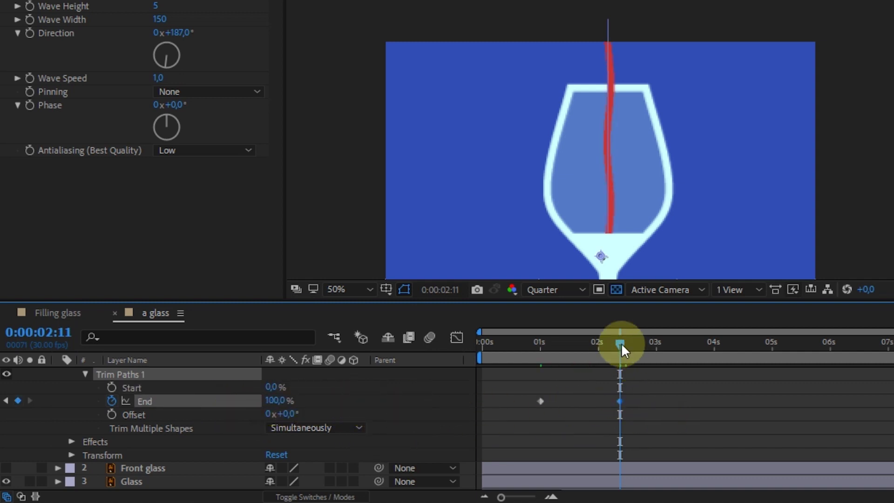
mouse_move(621, 347)
mouse_down()
mouse_move(850, 366)
mouse_move(831, 361)
mouse_up()
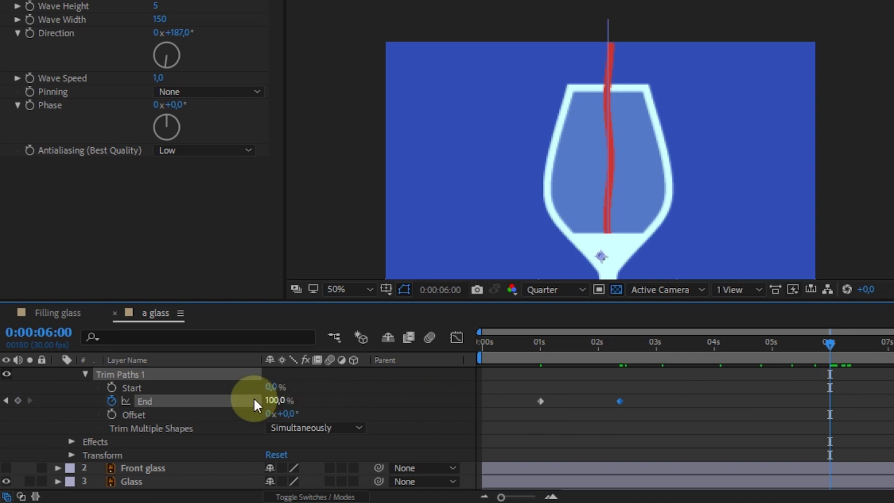
Keyframe trim Start from 0% at 6 s to 100% just after, then preview the pour
click(111, 387)
mouse_move(829, 345)
mouse_down()
mouse_move(882, 356)
mouse_move(885, 347)
mouse_up()
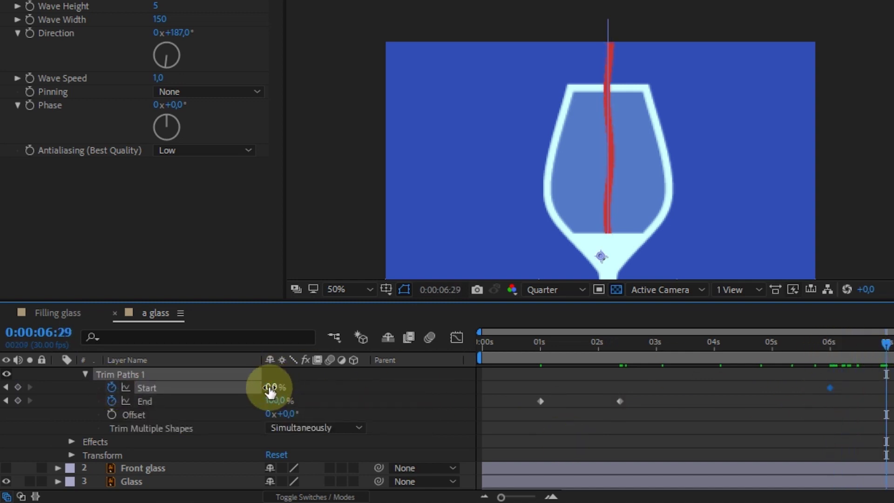
mouse_move(272, 387)
mouse_down()
mouse_move(359, 384)
mouse_move(302, 385)
mouse_move(326, 382)
mouse_up()
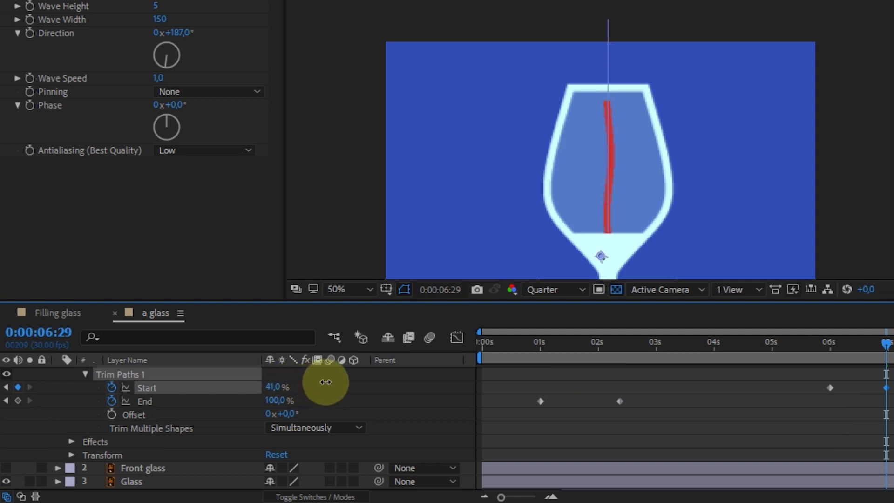
drag(325, 382, 386, 376)
click(539, 343)
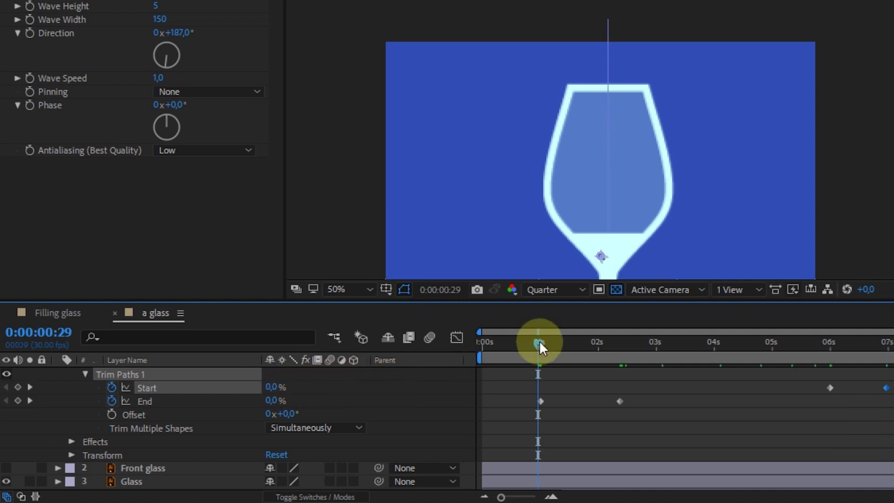
key(space)
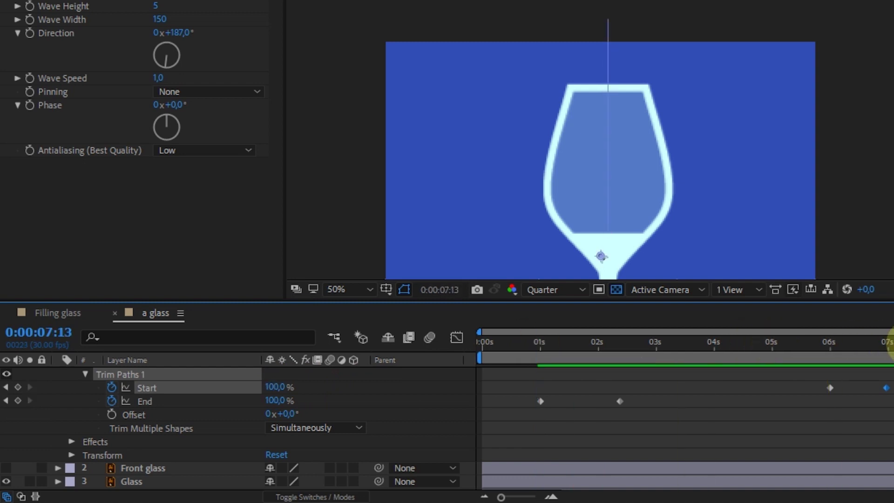
Apply Easy Ease to all the trim Start and End keyframes
drag(889, 410, 530, 376)
click(540, 401)
right_click(540, 401)
mouse_move(624, 387)
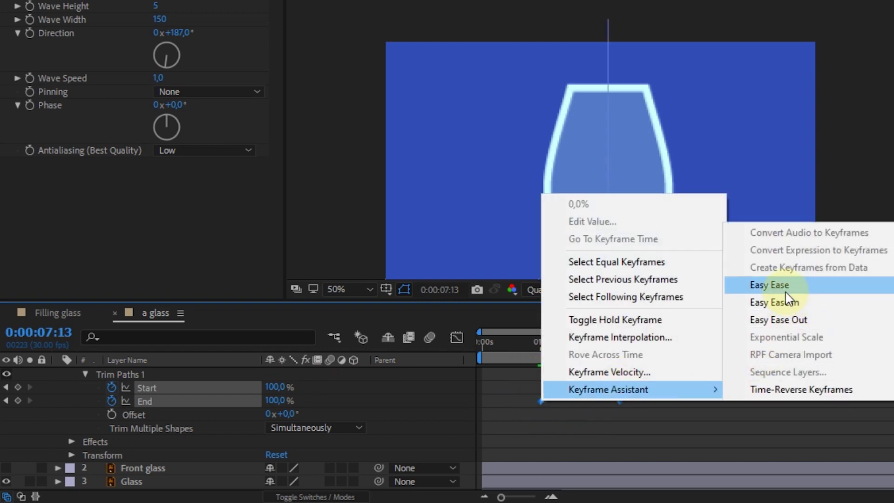
click(730, 284)
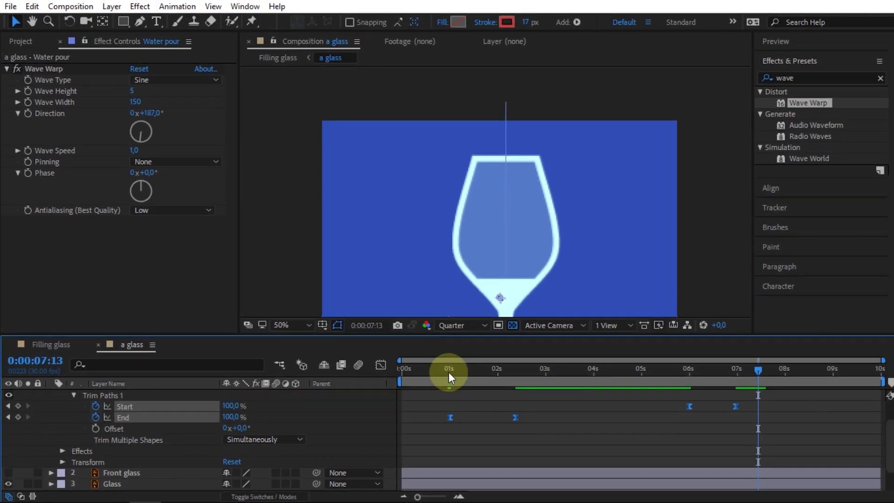
scroll(128, 428, up, 3)
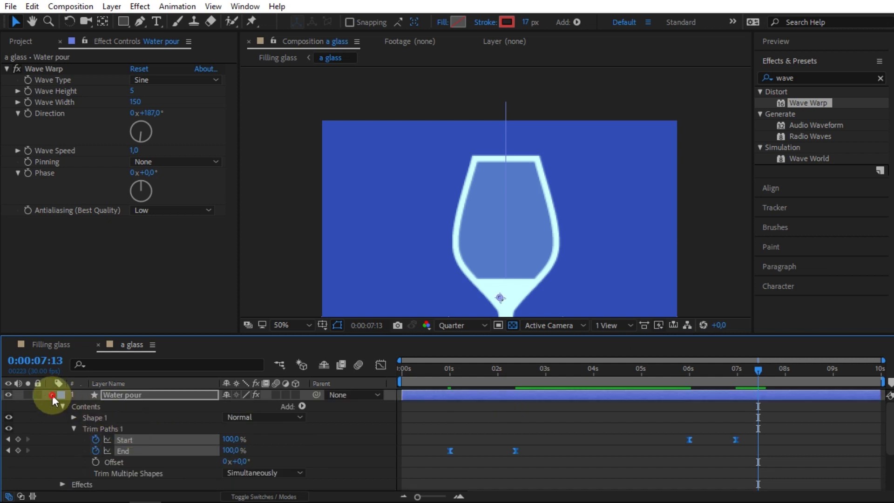
Collapse Water pour and drag it below the Glass layer, just above back glass
click(52, 395)
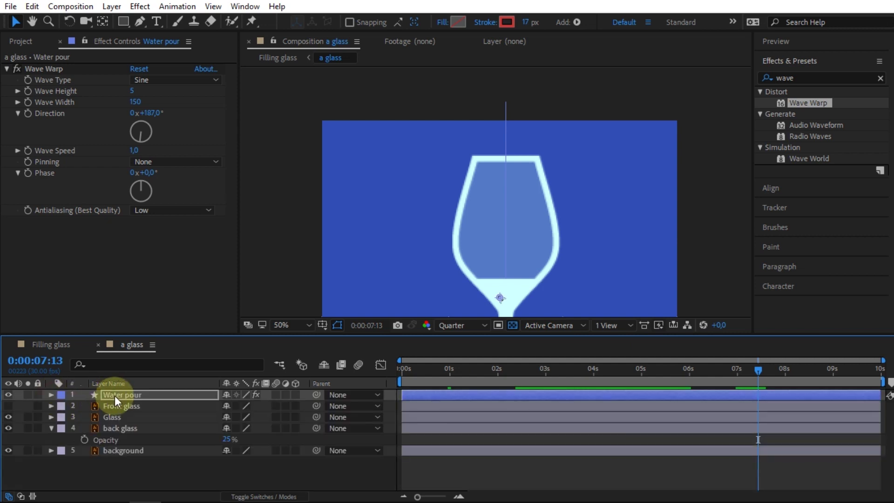
drag(115, 395, 116, 420)
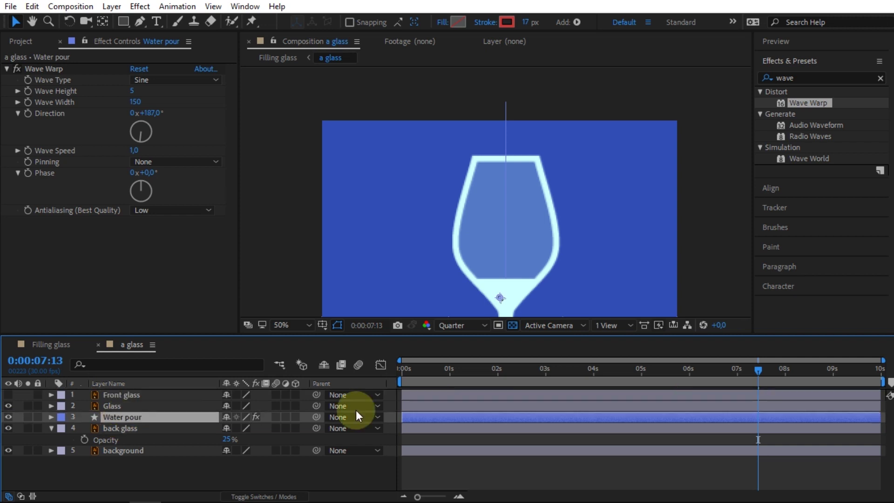
drag(531, 379, 562, 380)
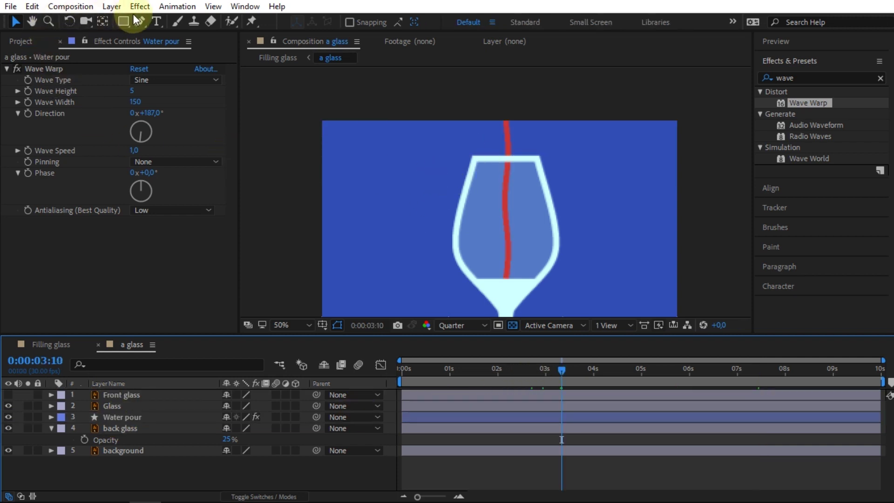
drag(125, 19, 177, 38)
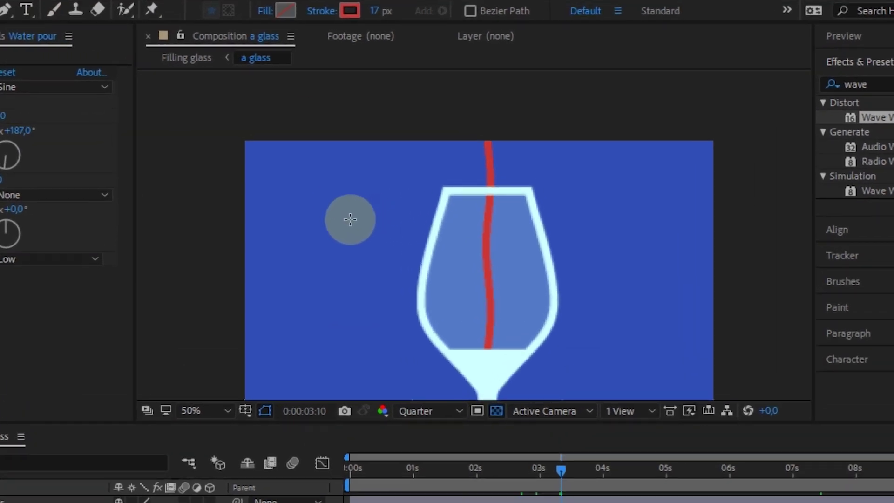
Draw a rectangle over the lower part of the glass with no stroke
drag(331, 224, 656, 398)
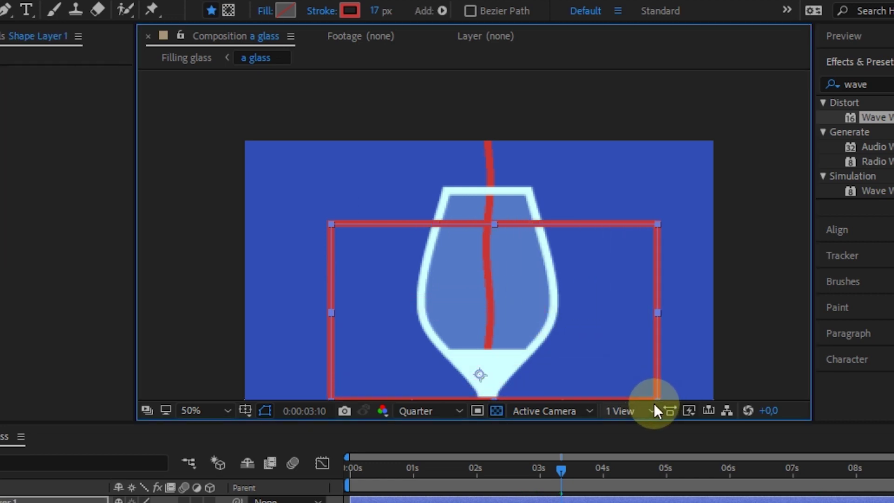
click(321, 11)
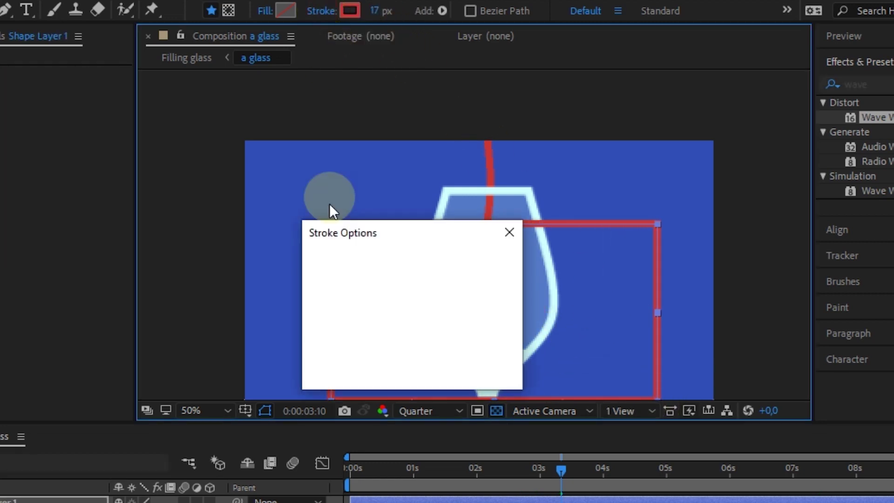
click(325, 265)
click(401, 361)
Give the rectangle a solid red fill, colour C93636
click(264, 12)
click(361, 274)
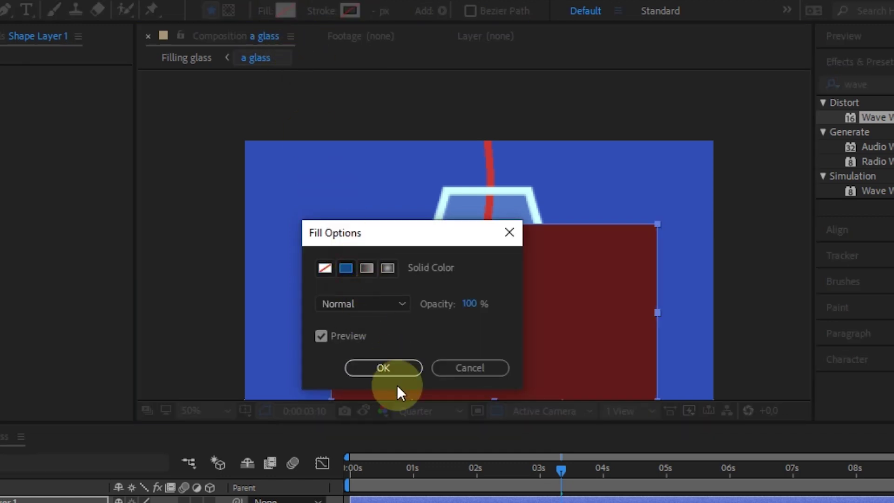
click(388, 368)
click(291, 12)
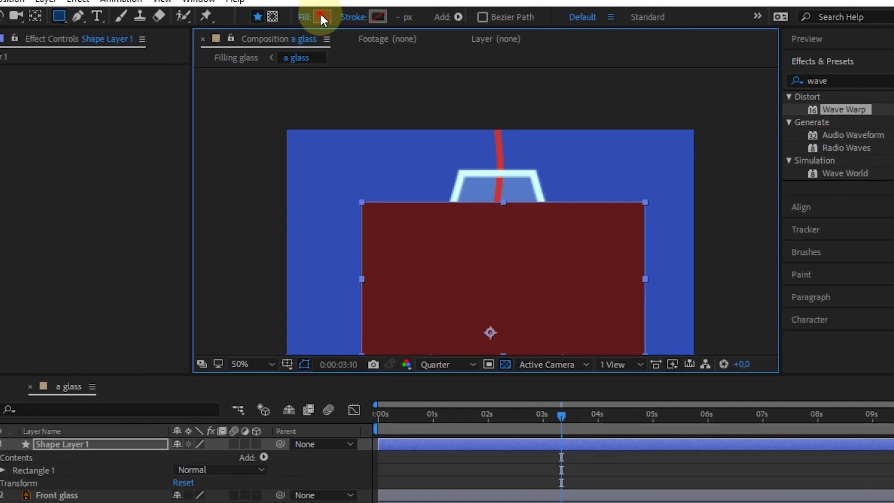
click(286, 270)
click(499, 225)
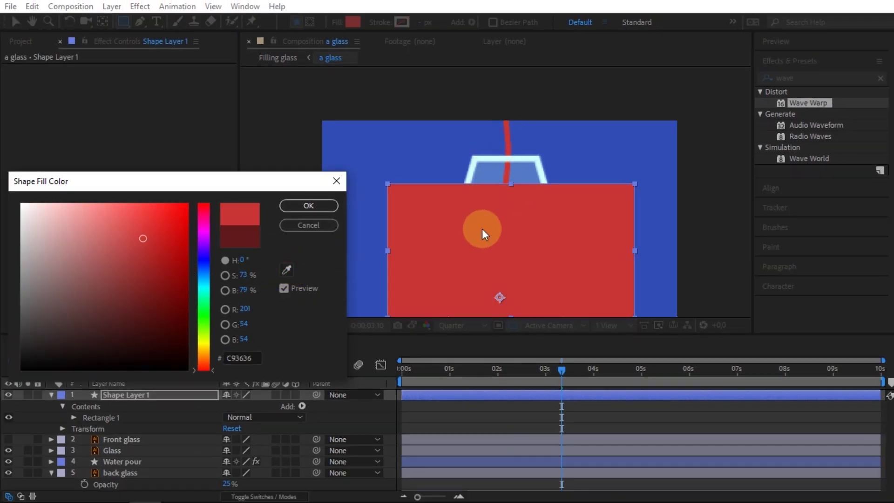
click(309, 205)
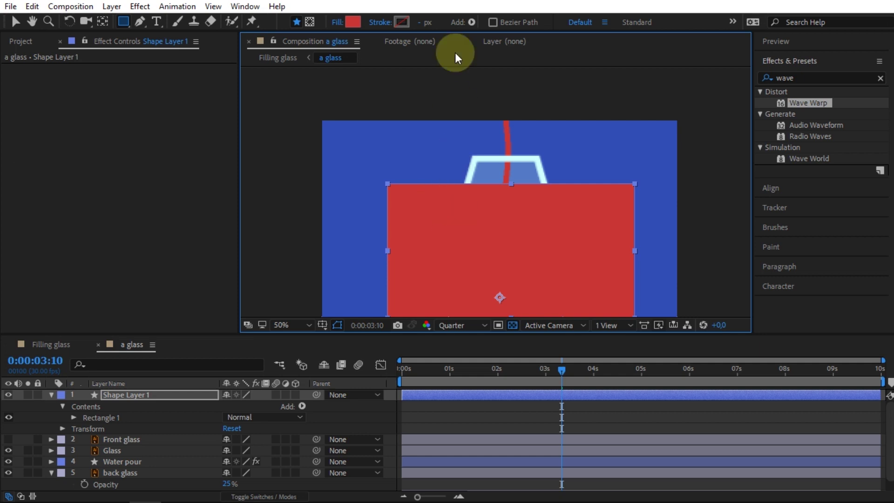
Zoom out to see the whole composition and nudge the red rectangle slightly up over the bowl
key(comma)
key(v)
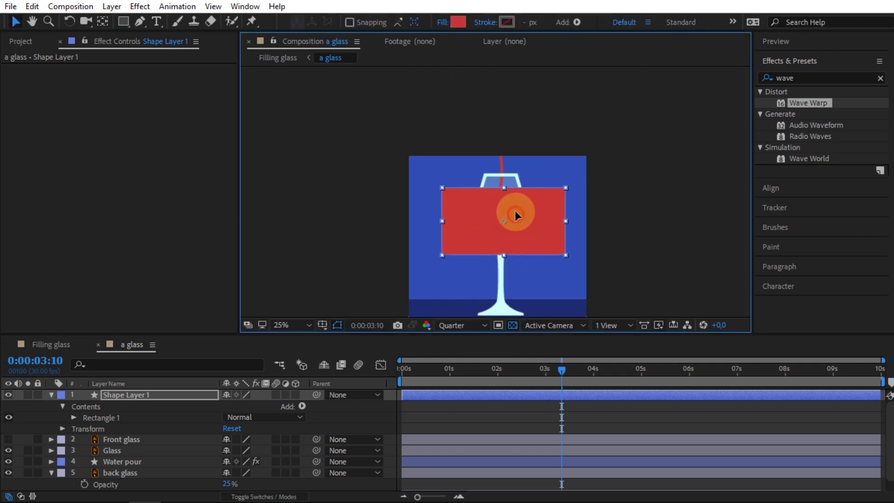
drag(516, 218, 517, 215)
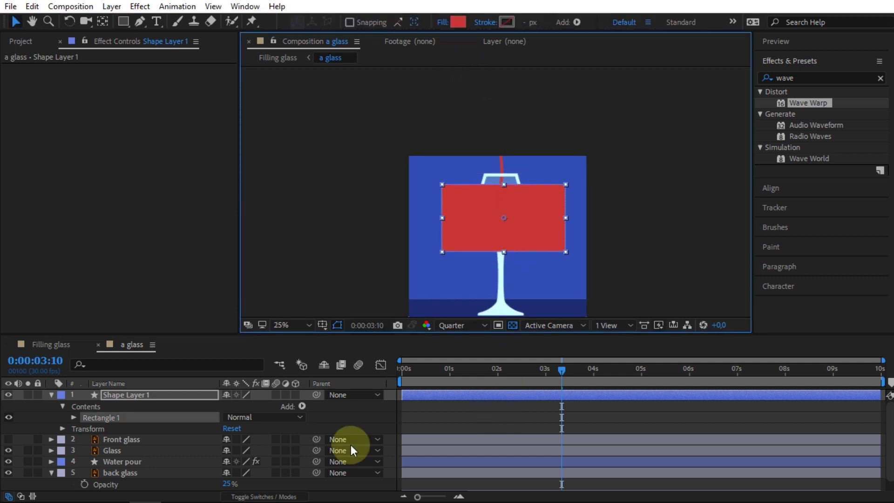
click(131, 461)
At 2:11, move the red rectangle below the glass bowl and set a Position keyframe
key(u)
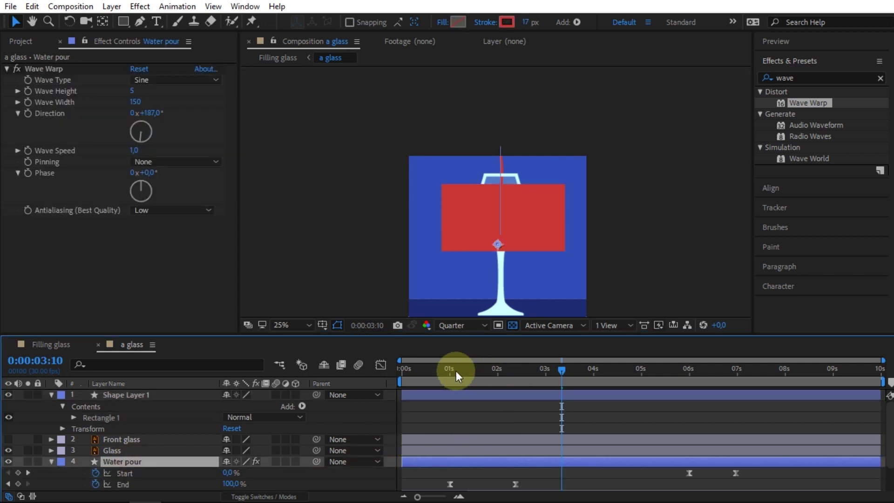
drag(456, 371, 451, 371)
click(303, 365)
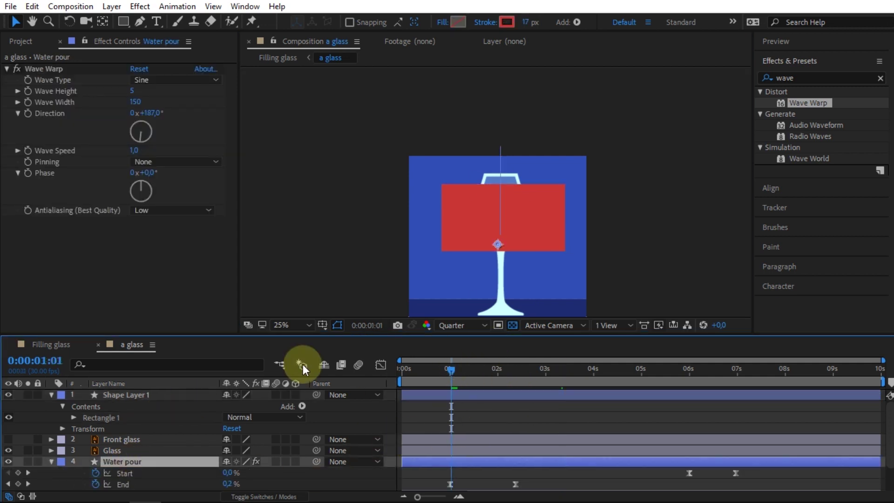
drag(508, 375, 515, 368)
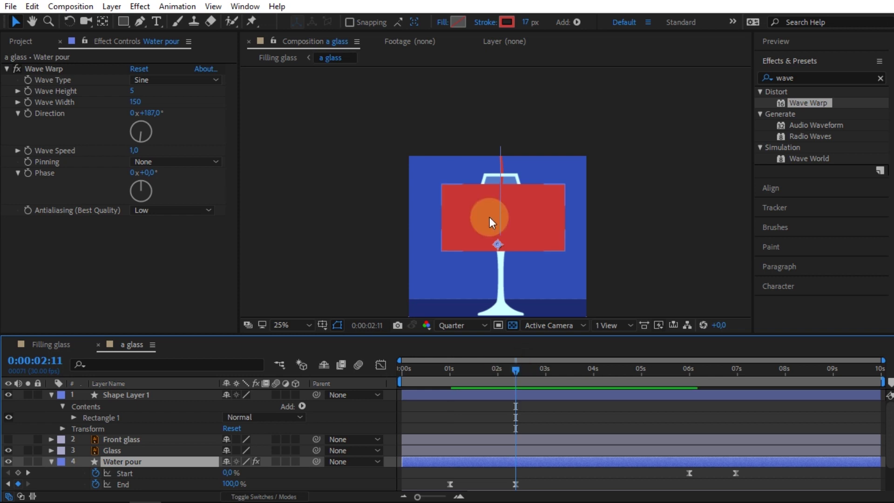
mouse_move(497, 212)
mouse_down()
mouse_move(490, 265)
mouse_move(499, 305)
mouse_up()
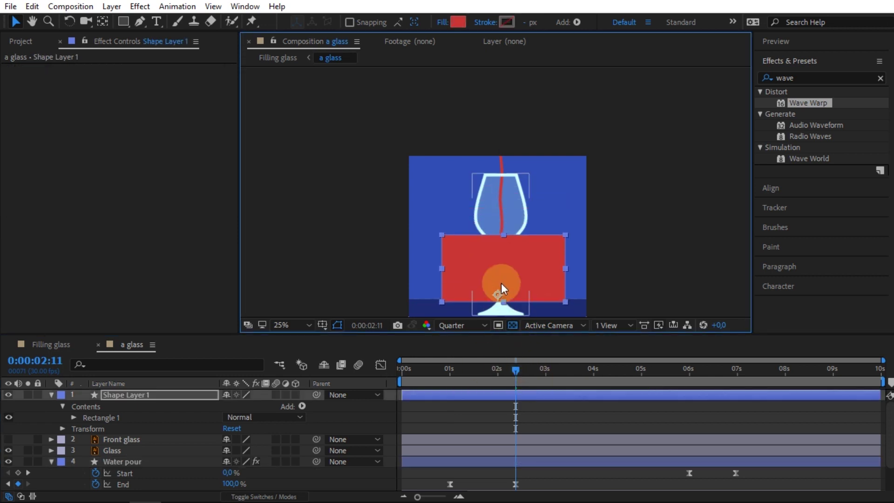
drag(499, 304, 498, 298)
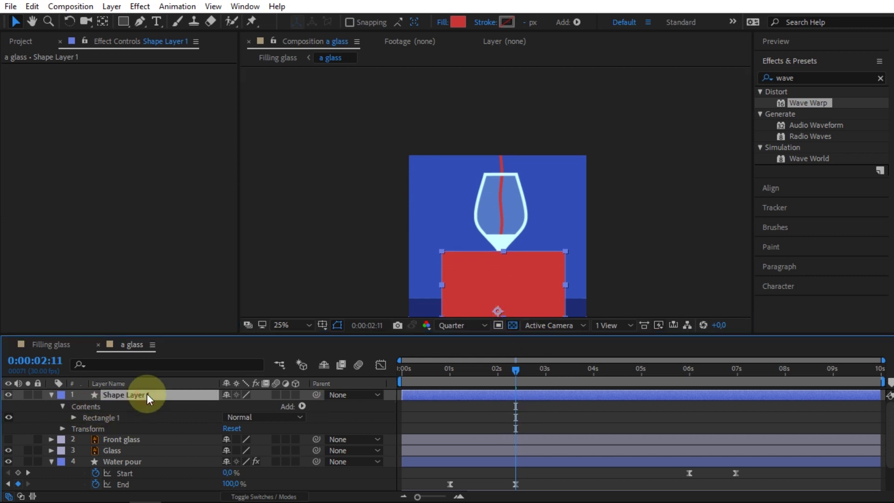
key(alt+shift+p)
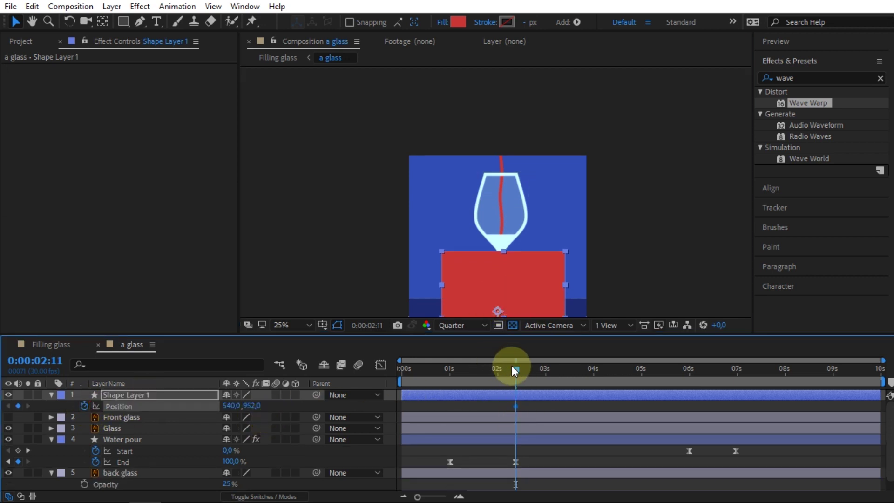
At 1:14, move the liquid rectangle down out of the glass
mouse_move(514, 370)
mouse_down()
mouse_move(689, 374)
mouse_move(515, 376)
mouse_up()
drag(518, 289, 519, 275)
click(514, 366)
drag(513, 366, 472, 371)
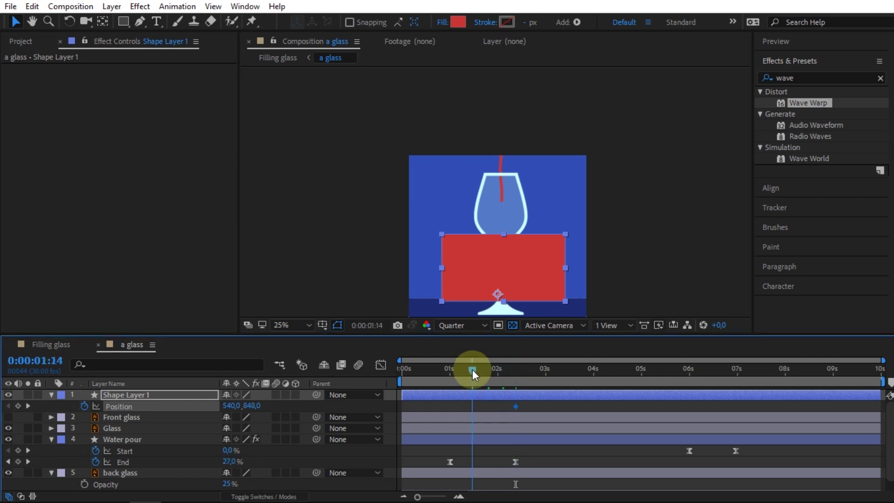
drag(499, 269, 501, 290)
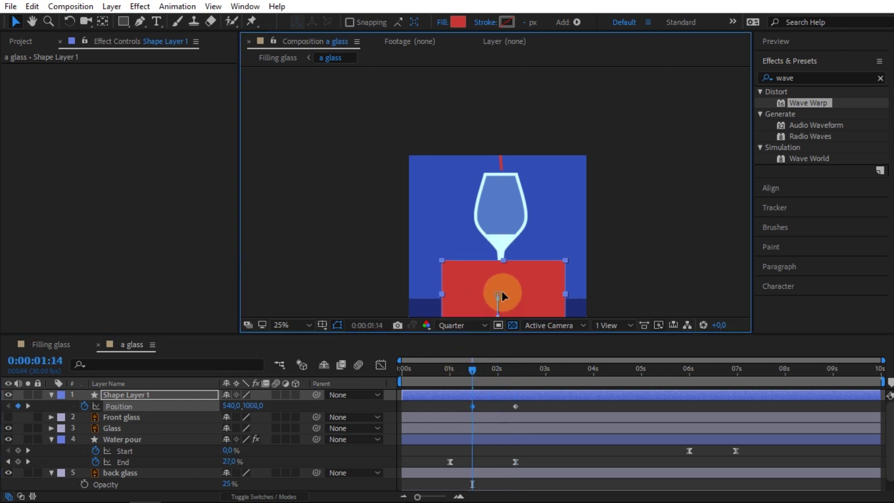
At 6:13, raise the rectangle to fill the glass bowl, then preview the rising liquid
click(513, 368)
drag(515, 367, 710, 384)
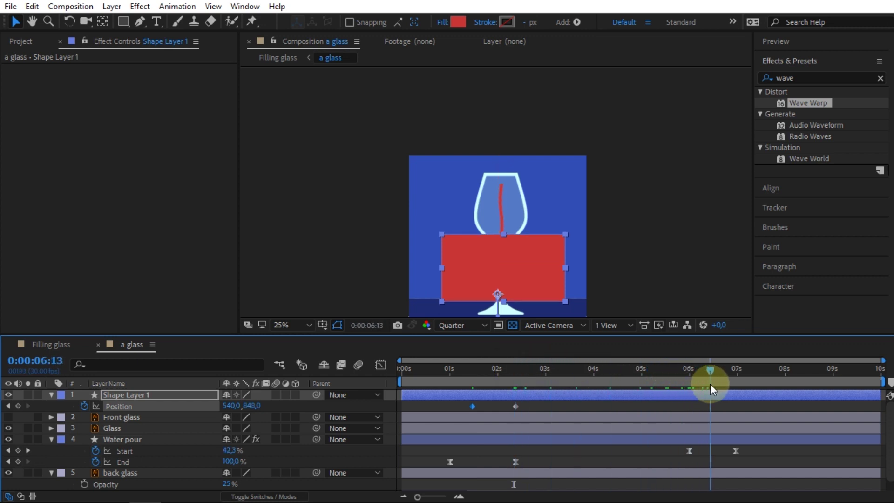
drag(710, 384, 710, 385)
drag(518, 275, 513, 223)
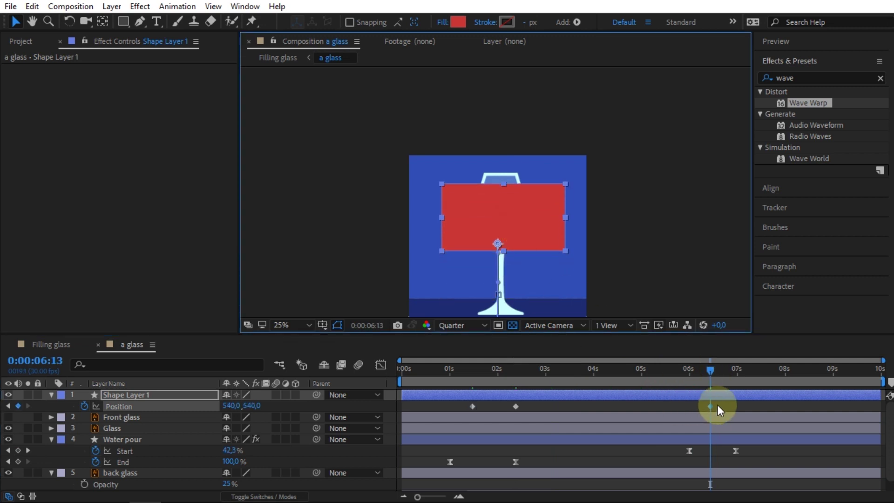
drag(711, 369, 470, 372)
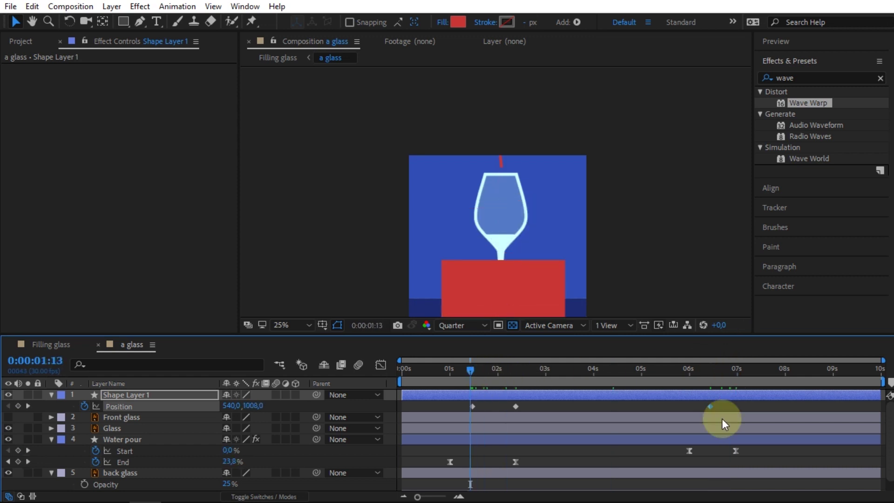
key(space)
Apply Easy Ease to all the rectangle's Position keyframes
drag(726, 403, 471, 409)
right_click(471, 407)
click(646, 311)
click(490, 370)
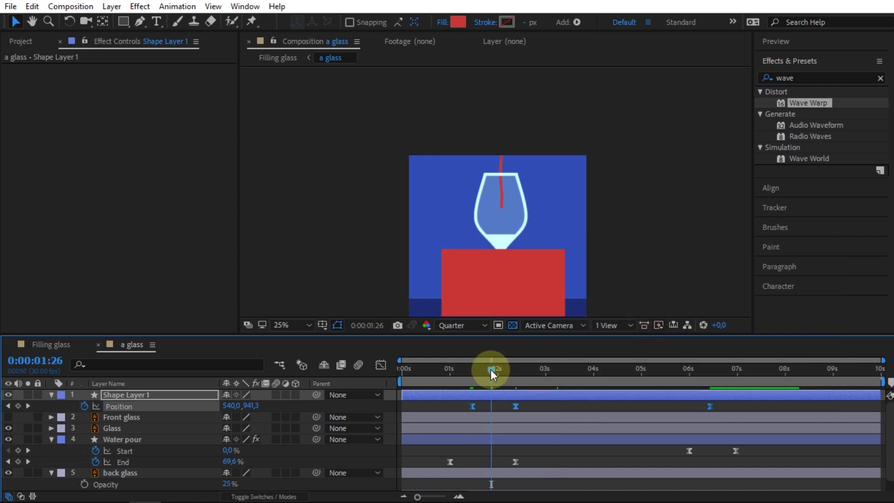
Add a Position keyframe just after 6:13, return to 6:13, and show the Mode/TrkMat columns
click(710, 371)
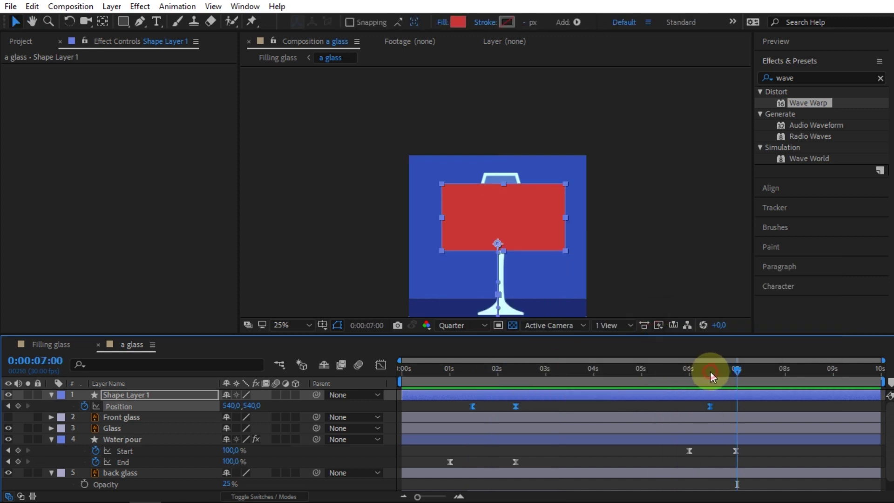
drag(710, 370, 717, 370)
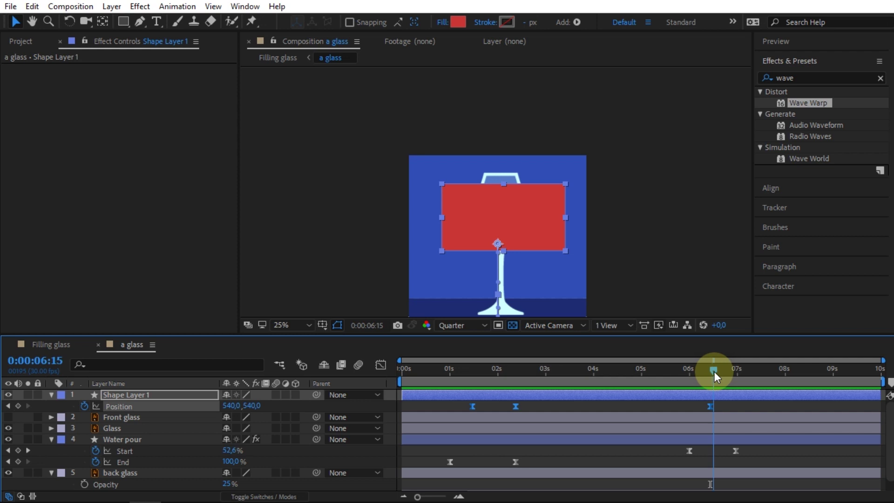
key(alt+shift+p)
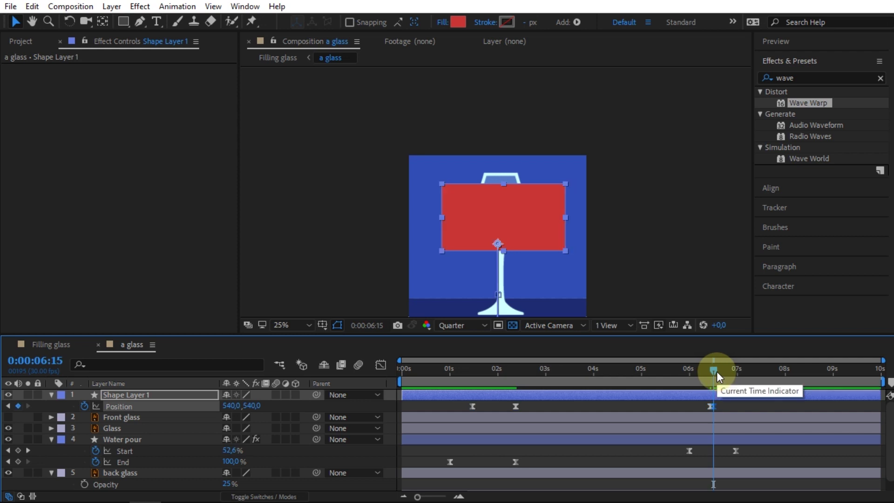
drag(716, 370, 711, 370)
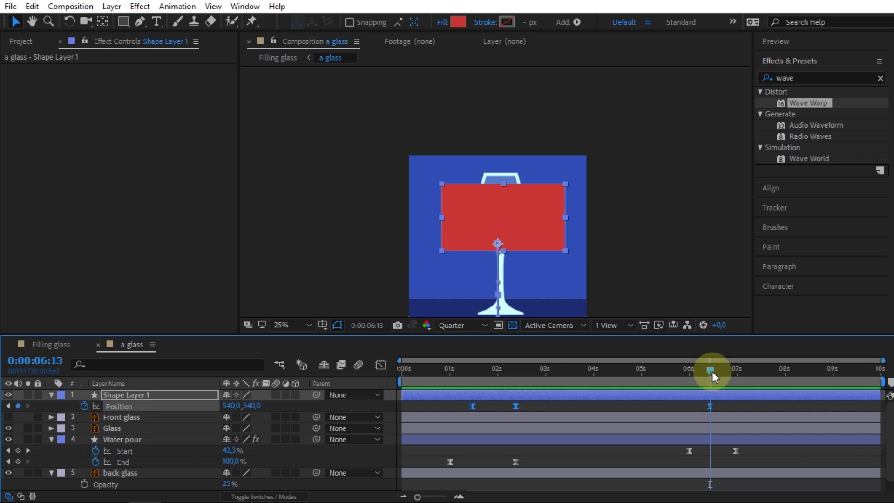
mouse_move(711, 371)
mouse_down()
mouse_move(690, 374)
mouse_move(708, 370)
mouse_up()
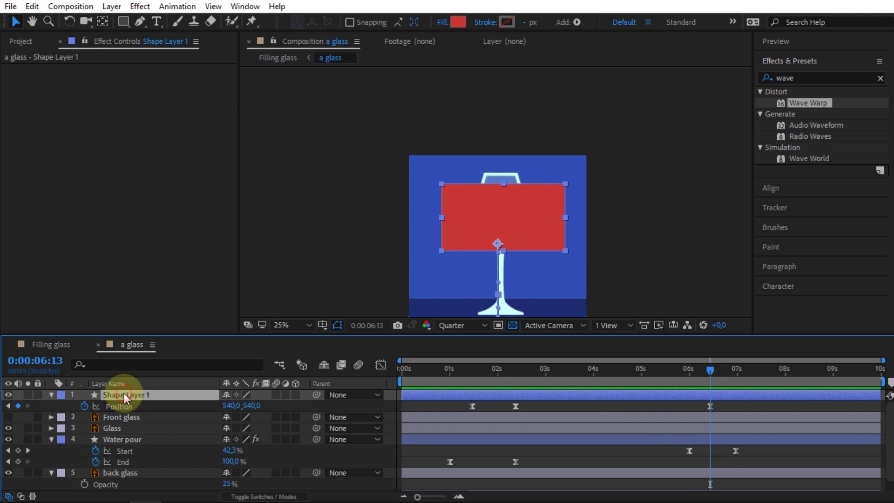
key(F4)
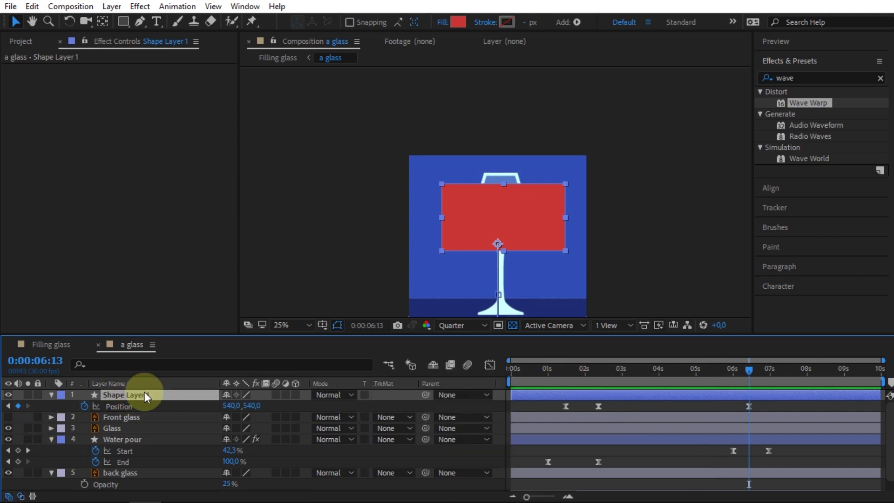
Rename the rectangle layer to 'water'
right_click(136, 394)
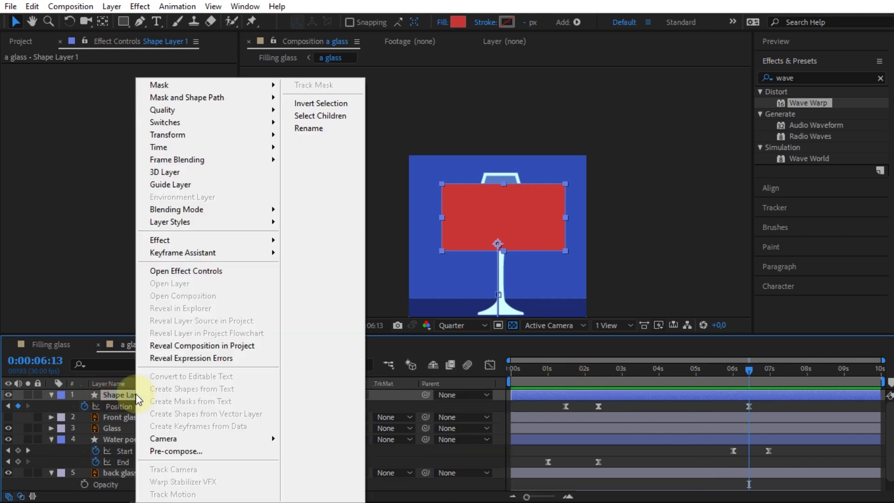
click(302, 133)
text(water)
key(Return)
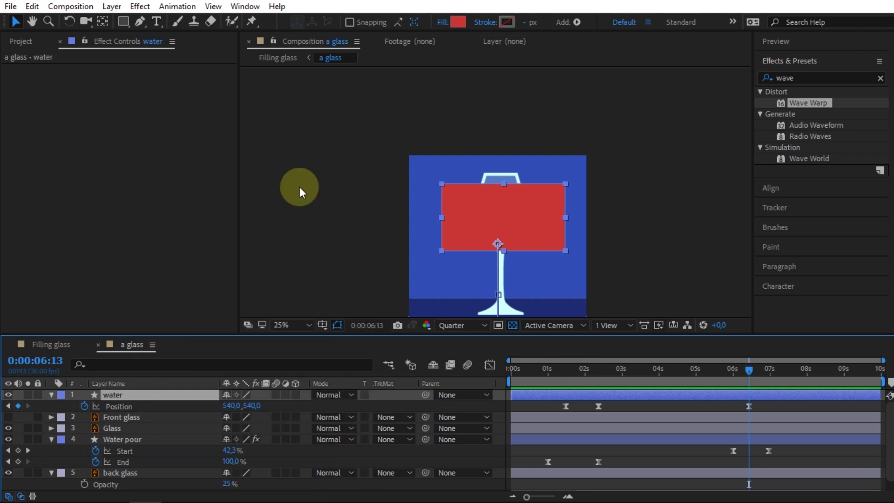
Apply Wave Warp to the water layer with a wave width of 225, then preview
drag(819, 103, 150, 394)
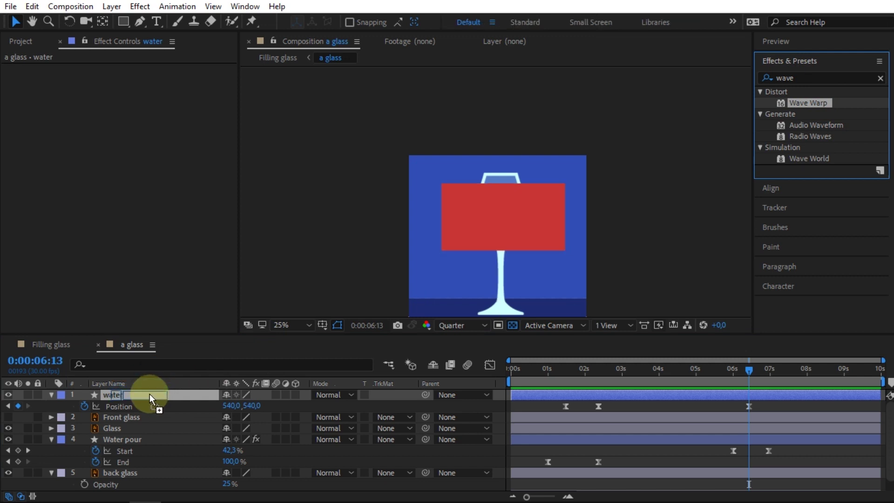
drag(149, 394, 149, 394)
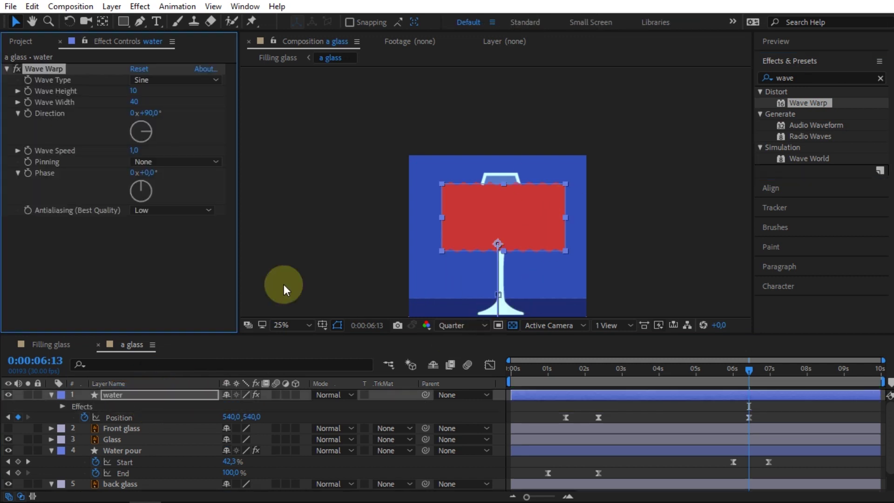
click(134, 103)
text(225)
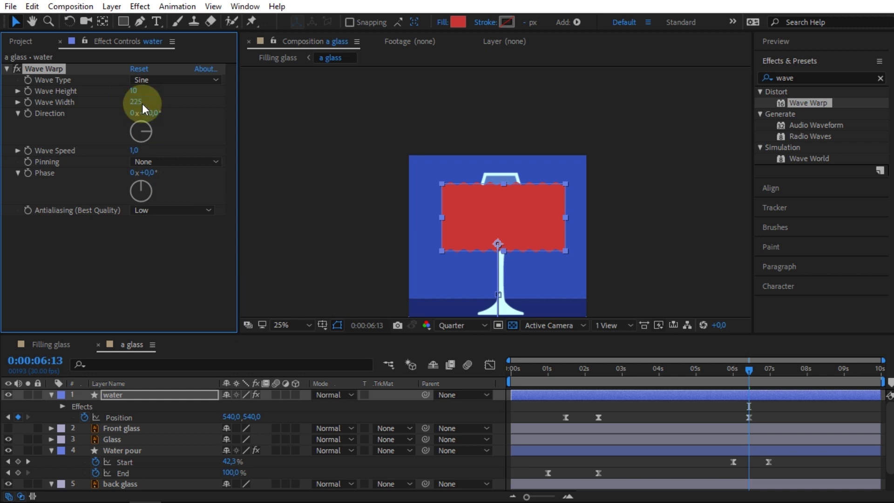
click(596, 369)
drag(605, 370, 728, 374)
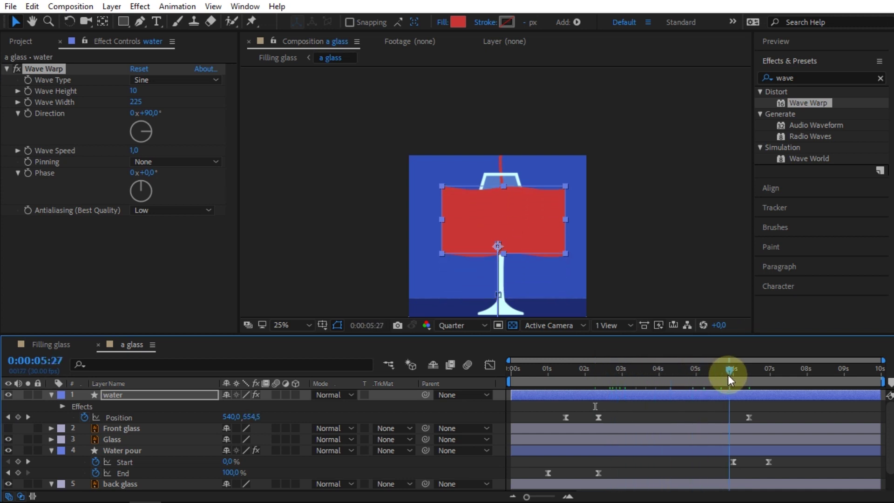
drag(568, 367, 592, 369)
Set the water's Wave Height to 5 and preview around 2:12 and 4:00
click(134, 90)
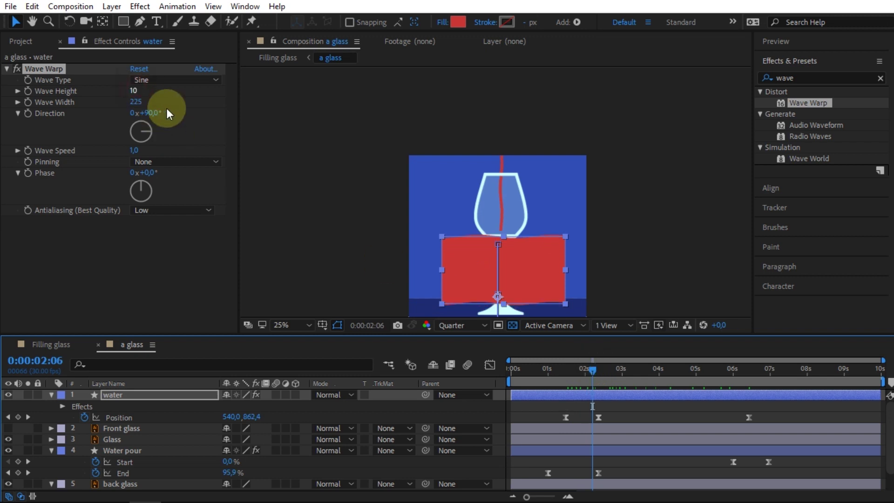
text(5)
key(Return)
drag(562, 372, 602, 376)
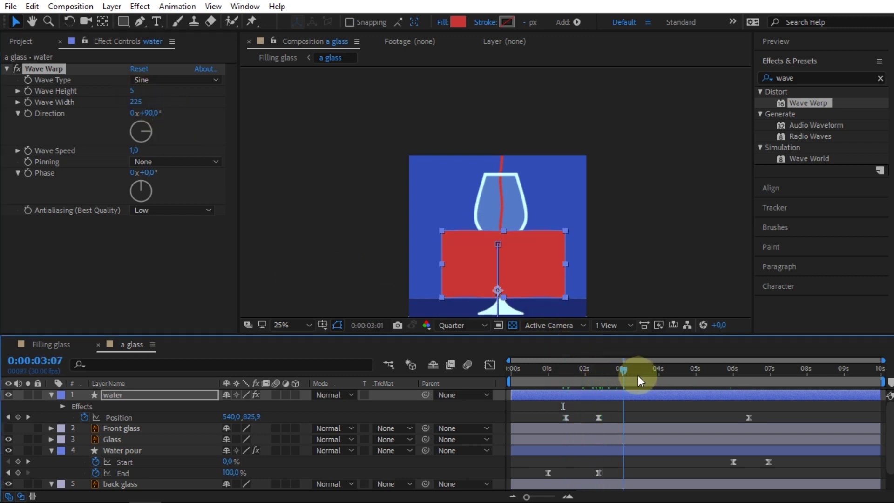
drag(602, 375, 658, 375)
Raise Wave Height to 7 and scrub forward to 6:13 as the glass fills
click(132, 90)
text(7)
key(Return)
drag(607, 371, 596, 372)
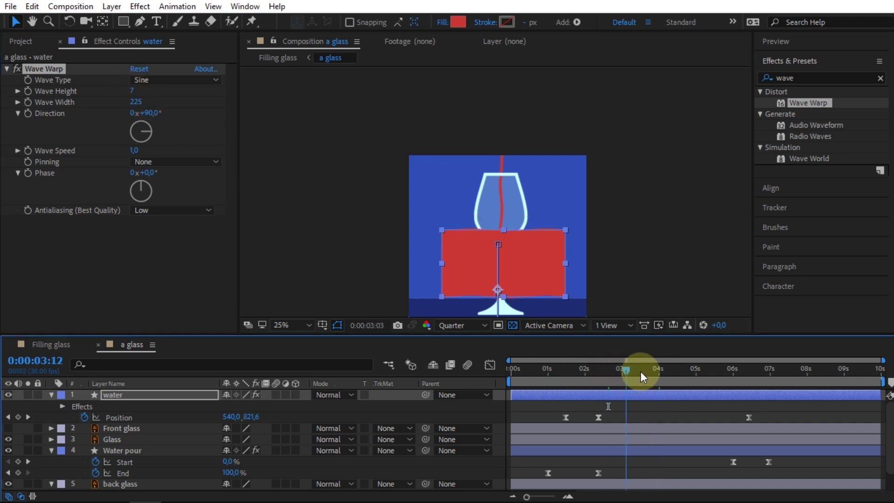
key(Page_Up)
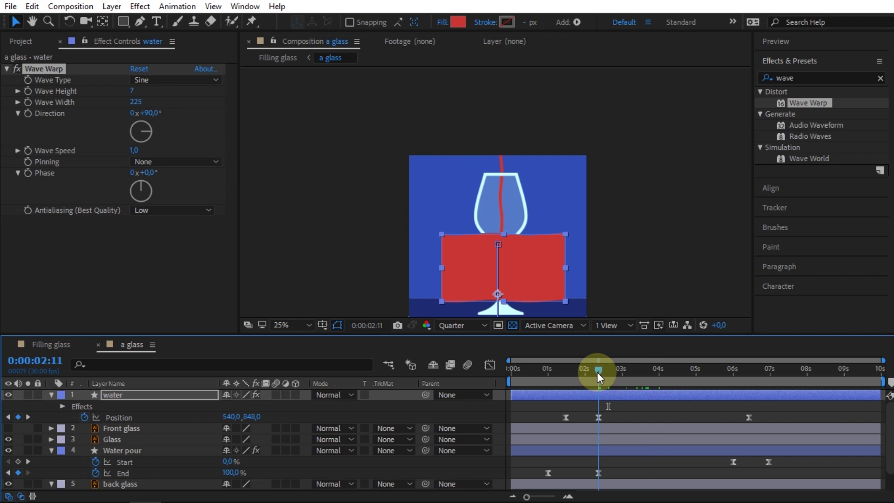
drag(597, 372, 725, 361)
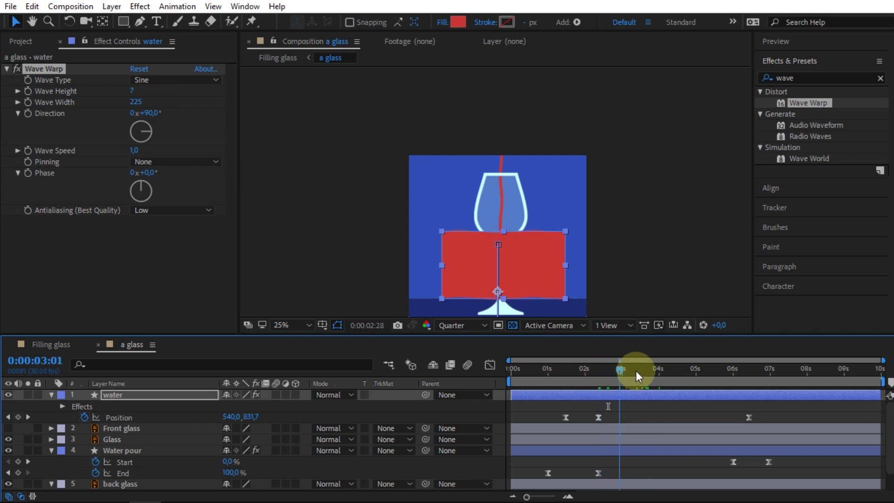
drag(725, 361, 747, 361)
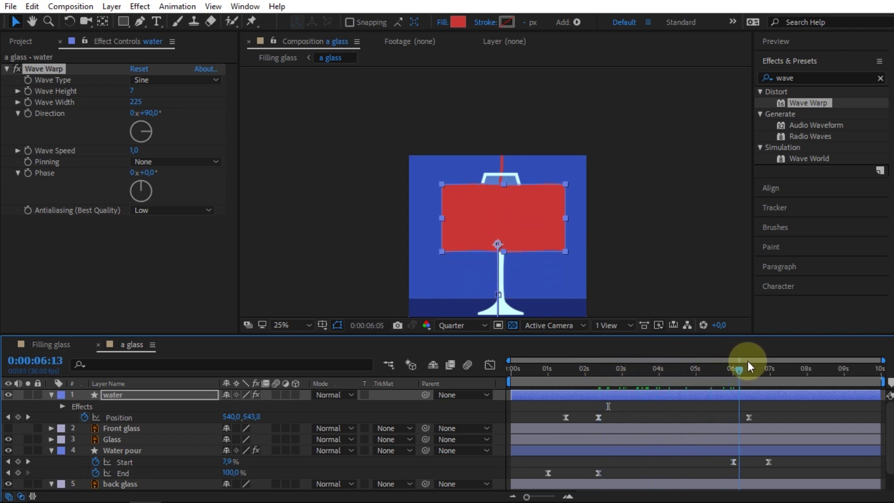
Keyframe Wave Width at 225 at 6:13 and 1 at 8:00
click(29, 102)
drag(748, 372, 806, 381)
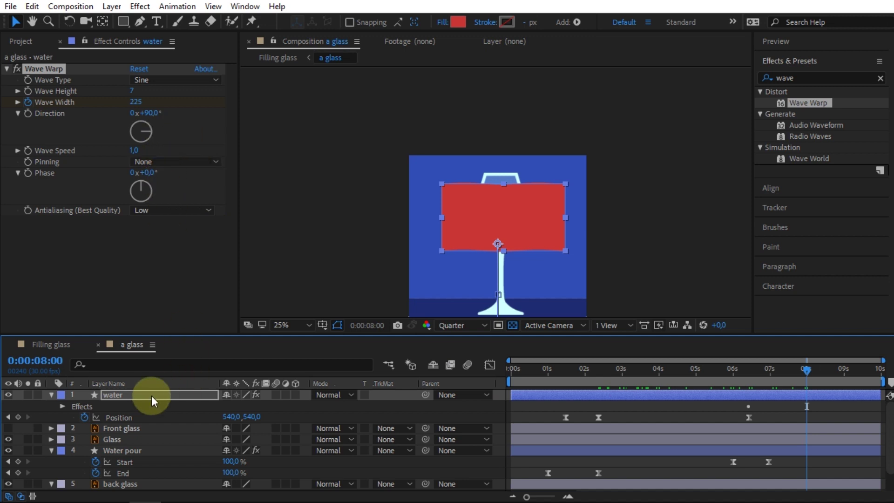
key(u)
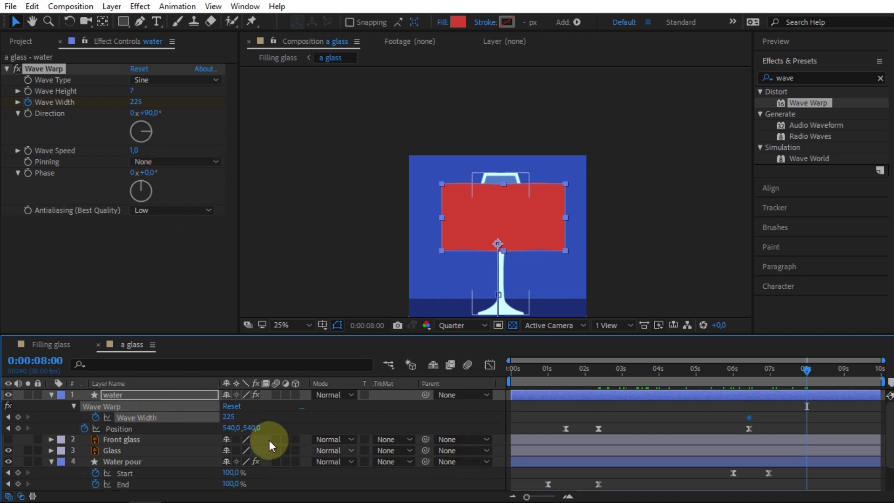
click(228, 417)
text(1)
key(Return)
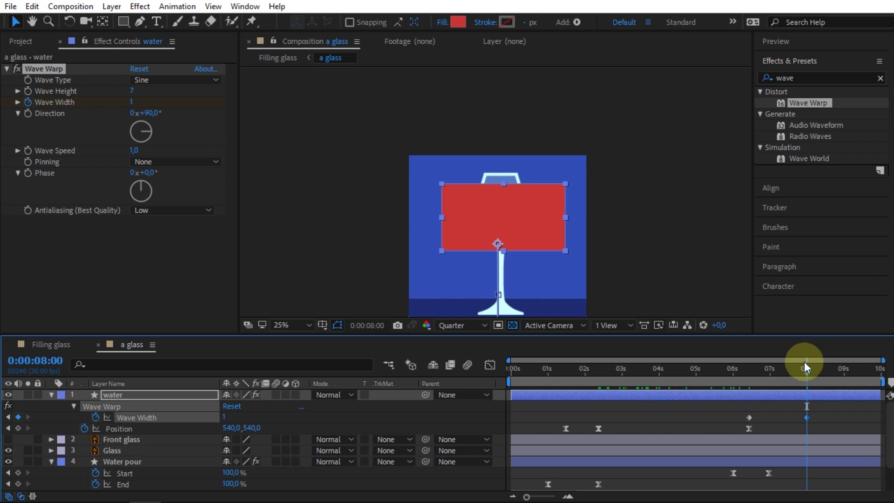
Keyframe Wave Height at 7 at 6:13 and 0 at 8:00
drag(776, 371, 748, 375)
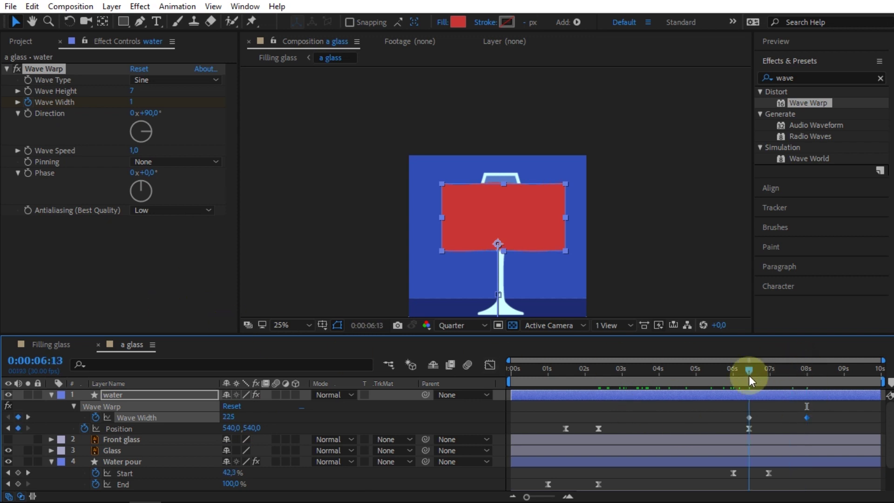
click(28, 91)
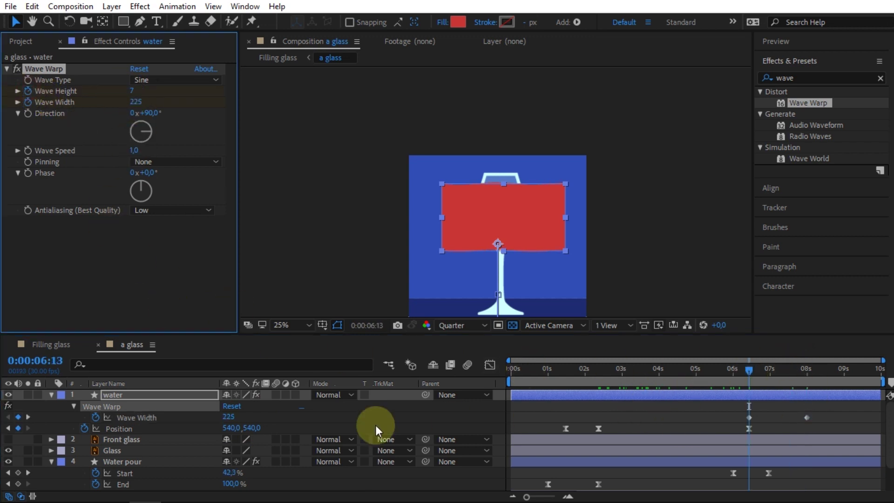
click(804, 371)
click(132, 91)
text(0)
key(Return)
Scrub and preview the waves flattening, then return the time to 6:13
click(138, 102)
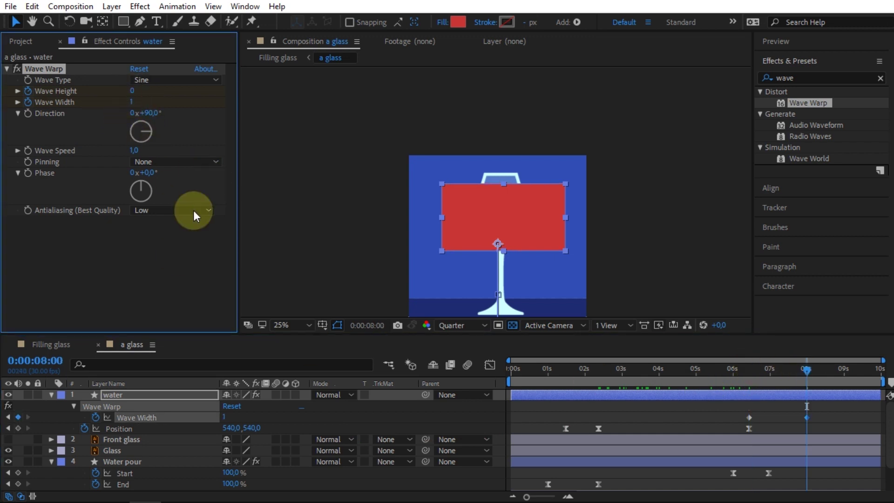
click(751, 372)
mouse_move(750, 371)
mouse_down()
mouse_move(853, 374)
mouse_move(716, 374)
mouse_up()
key(space)
mouse_move(782, 369)
mouse_down()
mouse_move(747, 372)
mouse_move(838, 370)
mouse_up()
click(748, 366)
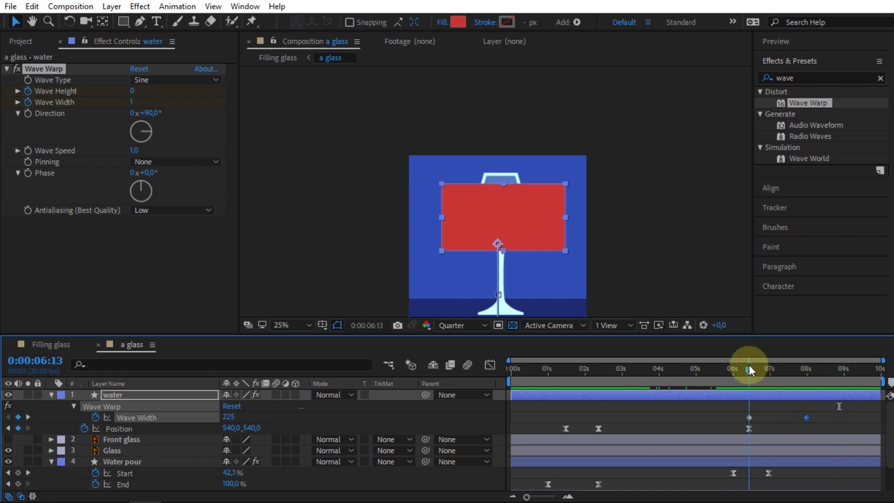
Apply Easy Ease to all of the water layer's Wave Height and Wave Width keyframes
click(118, 394)
key(u)
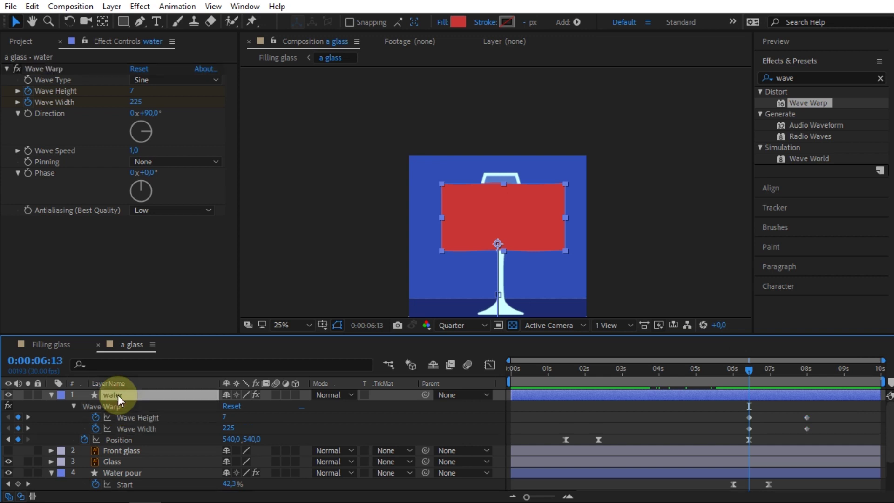
drag(734, 411, 830, 428)
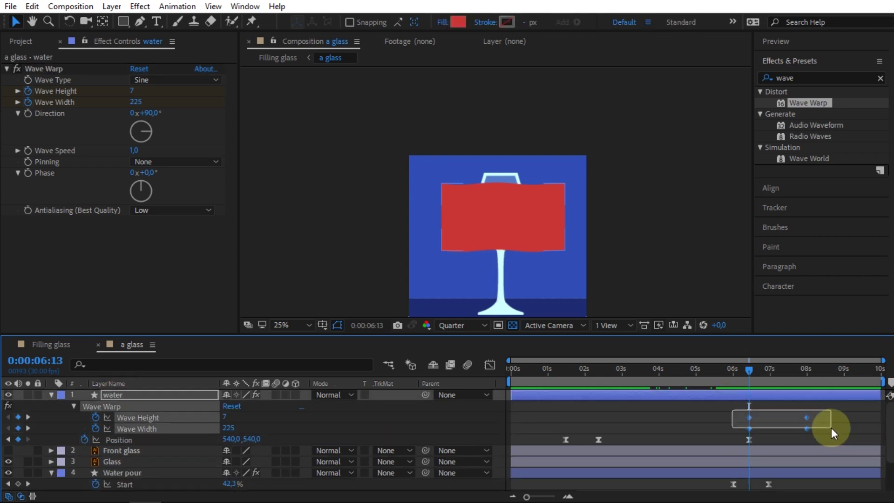
right_click(805, 417)
mouse_move(812, 407)
click(566, 319)
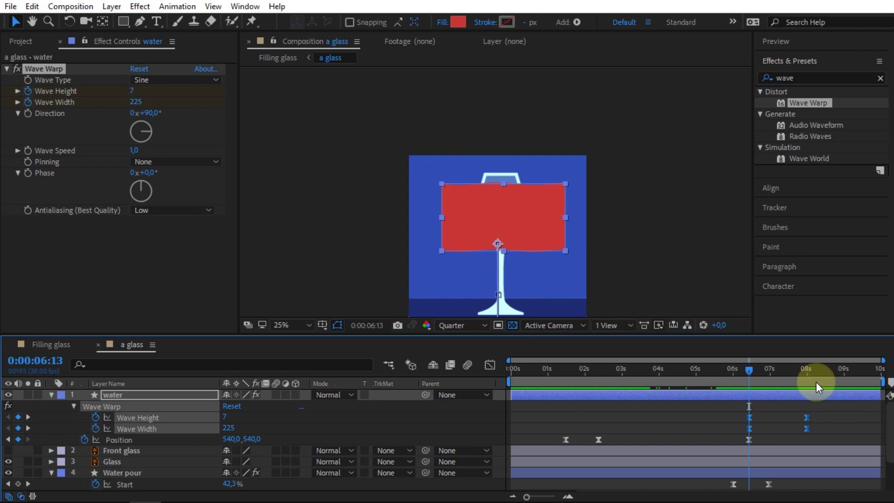
click(805, 370)
Shift the 8:00 flattening keyframes later to about 8:18 and jump to them
drag(806, 417, 830, 418)
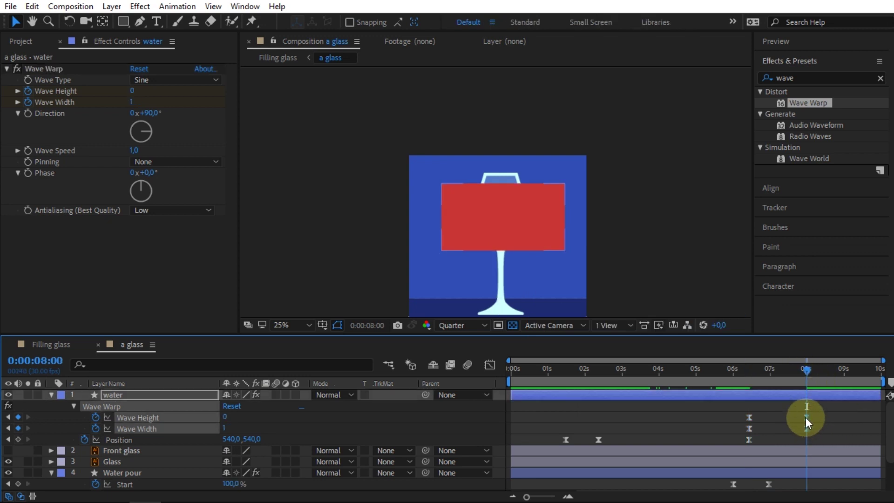
click(752, 370)
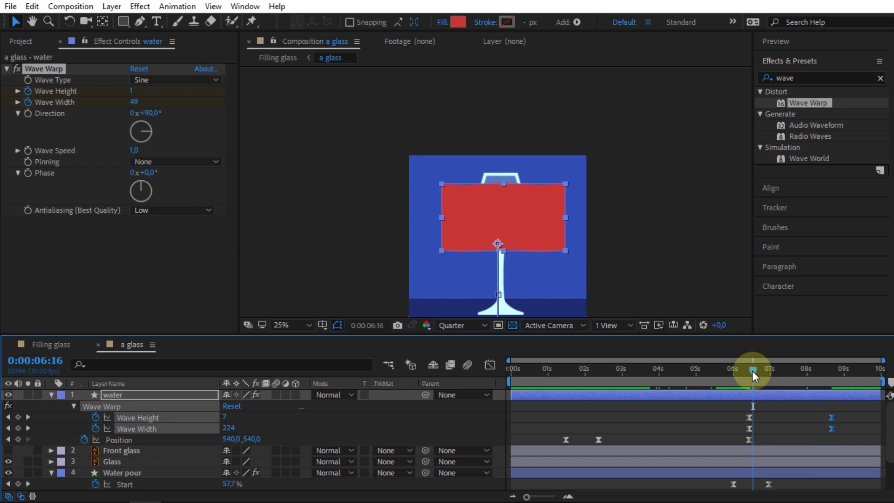
key(k)
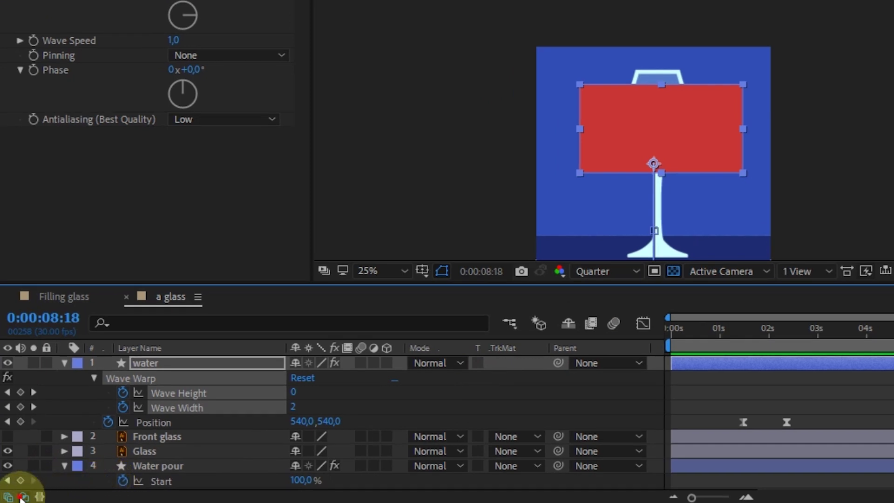
Move the water layer below Front glass and set its track matte to Alpha Matte 'Front glass'
click(24, 496)
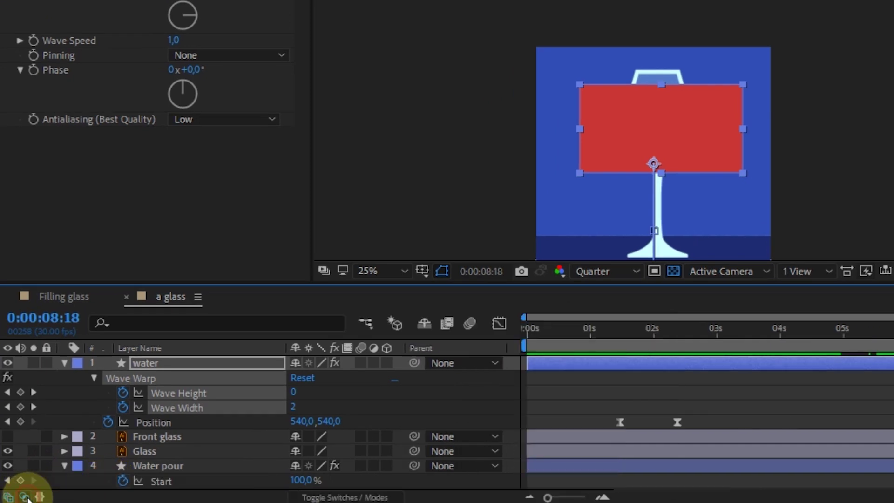
click(25, 497)
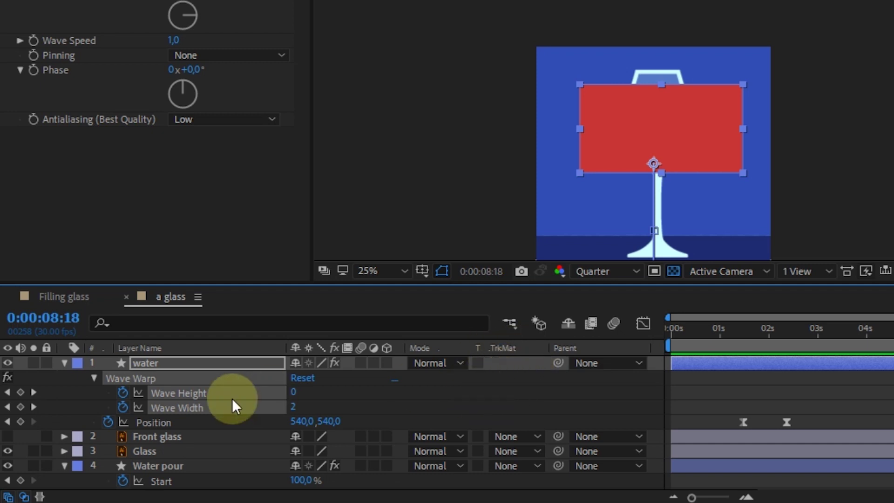
click(80, 402)
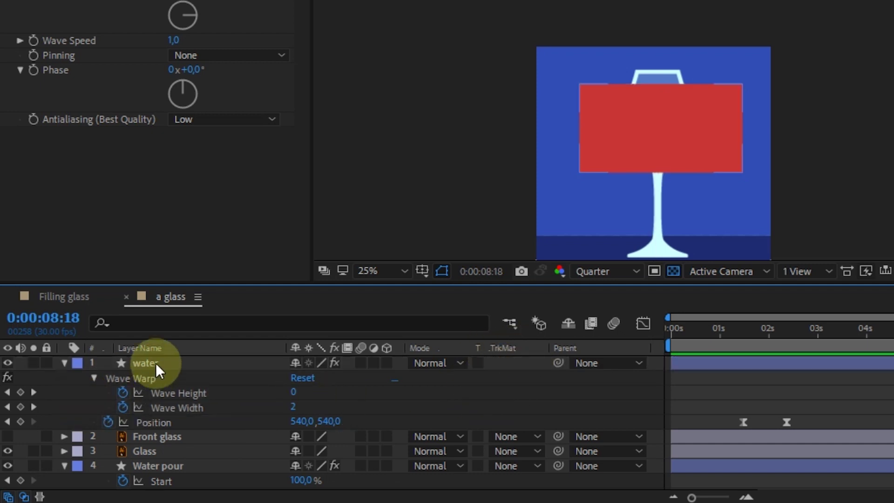
click(155, 363)
drag(147, 362, 152, 437)
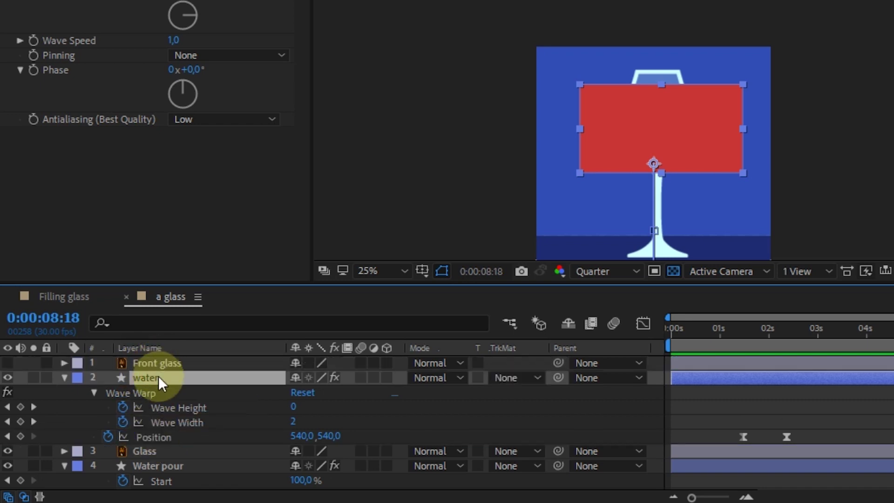
click(523, 375)
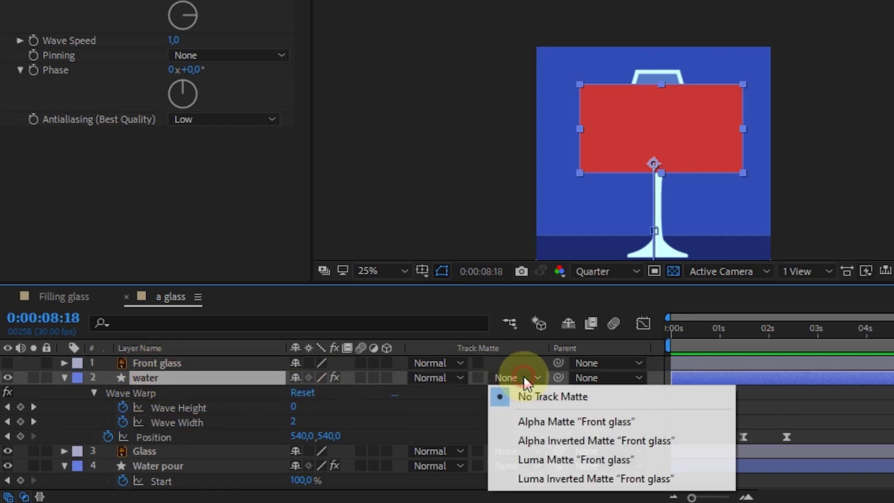
click(547, 422)
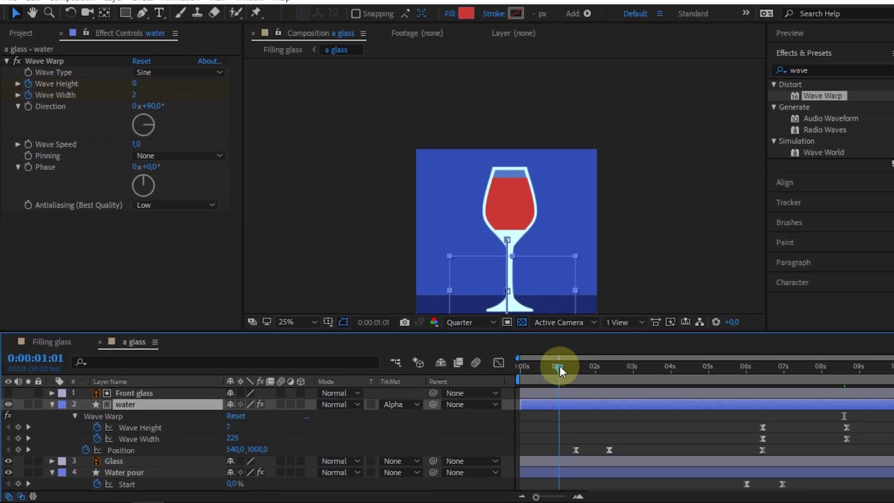
Play the preview from 0:00:01:01 to watch the red stream fill the matte-clipped glass
click(549, 368)
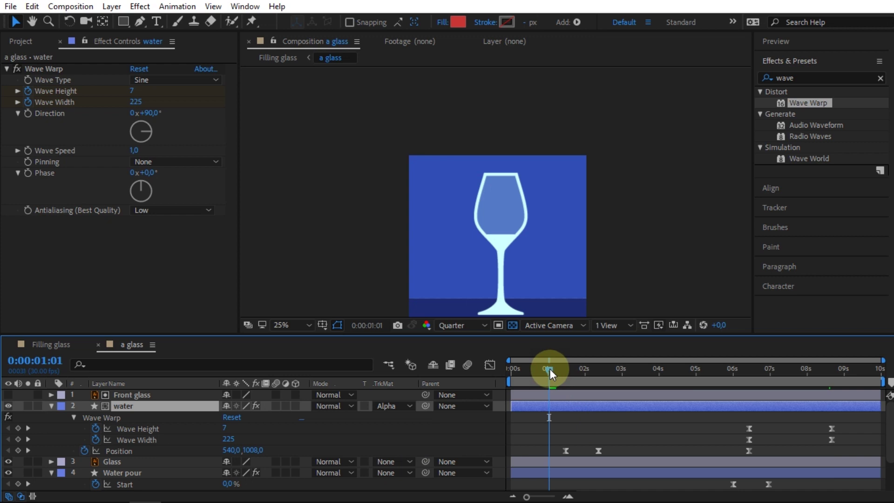
key(space)
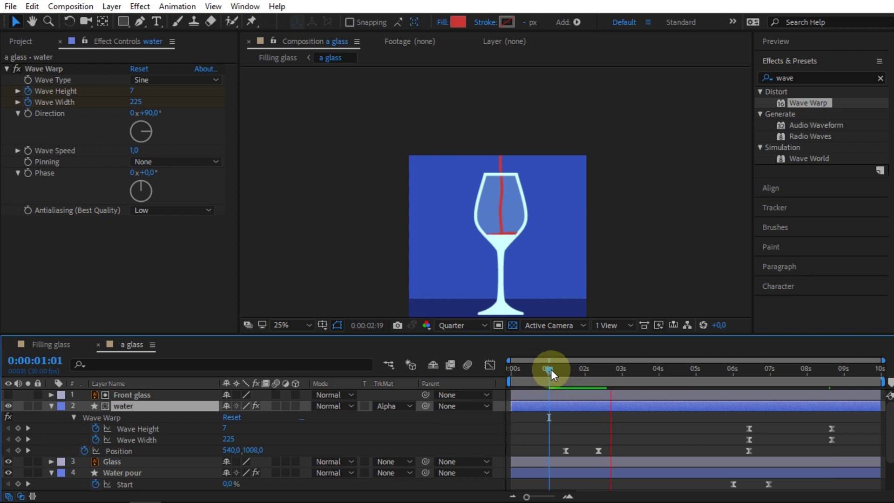